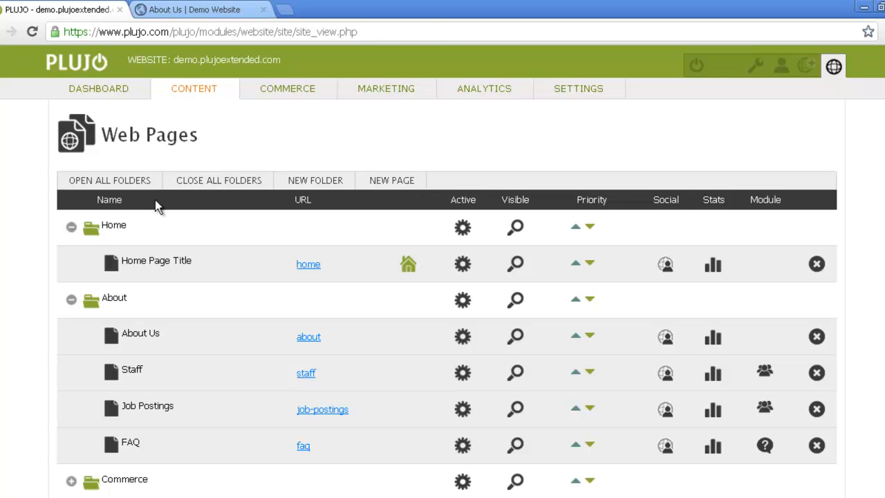
- Open the About Us page for editing and make the word "About" in its first sentence bold
{"action": "left_click", "coordinate": [111, 335]}
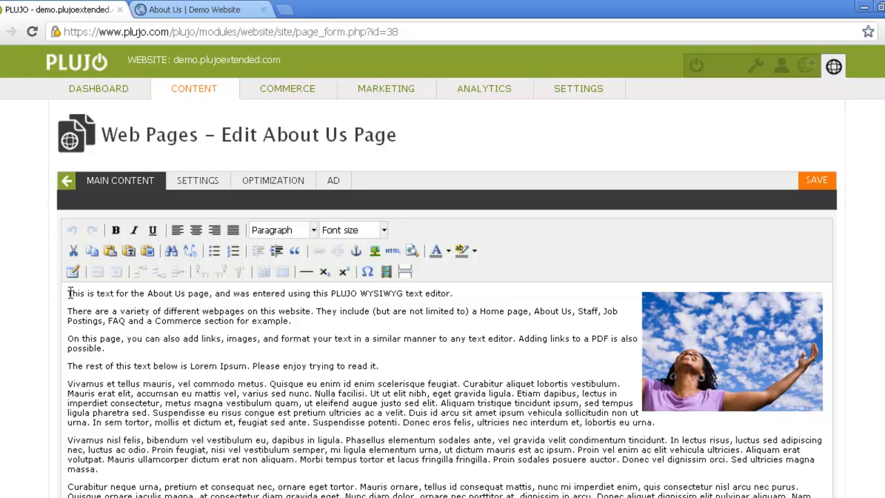
{"action": "left_click_drag", "start_coordinate": [68, 293], "coordinate": [110, 365]}
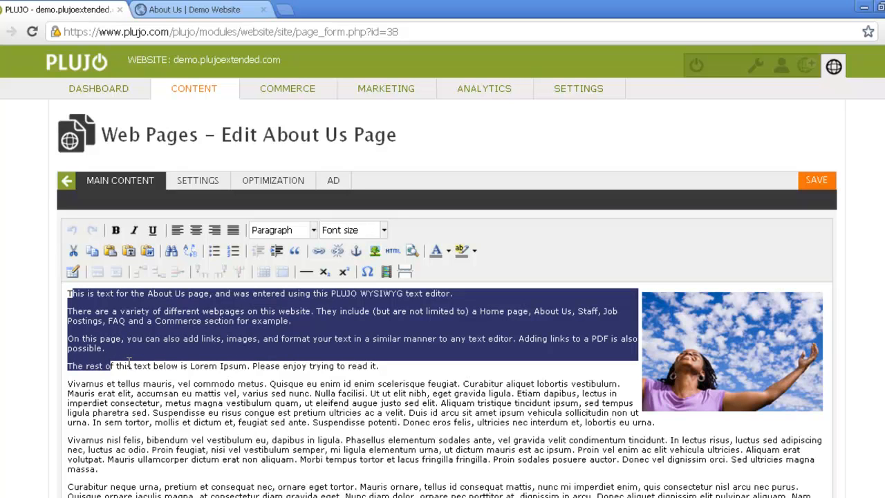
{"action": "left_click", "coordinate": [70, 381]}
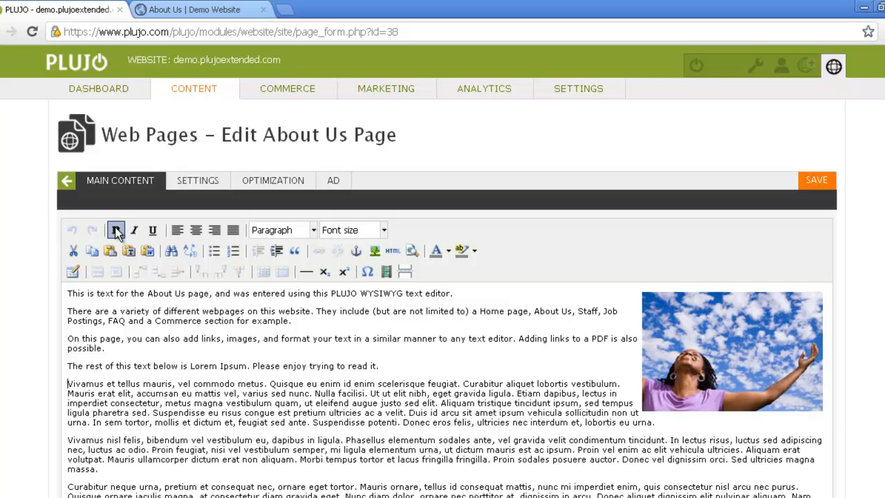
{"action": "left_click_drag", "start_coordinate": [146, 293], "coordinate": [177, 295]}
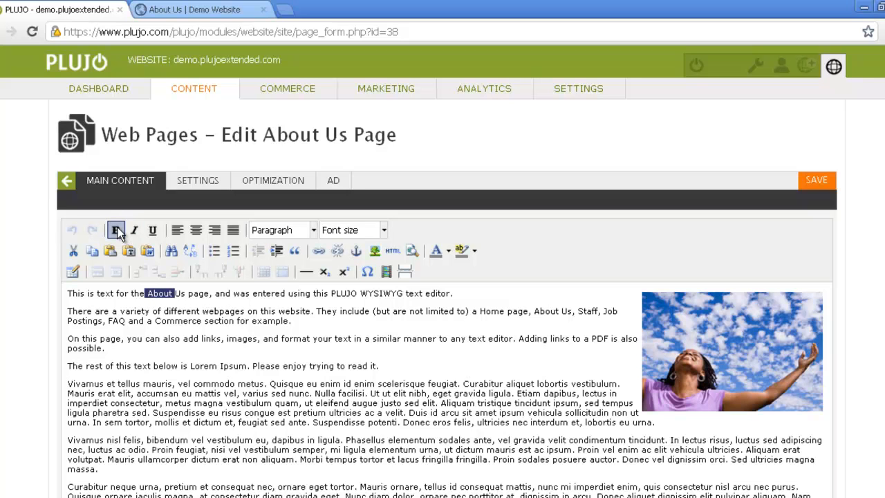
{"action": "left_click", "coordinate": [116, 230]}
{"action": "left_click", "coordinate": [153, 313]}
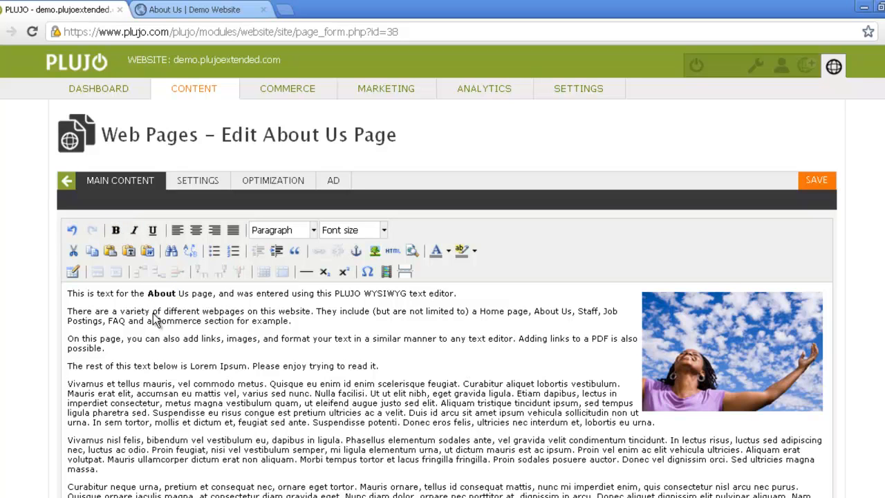
{"action": "left_click", "coordinate": [133, 231]}
{"action": "left_click", "coordinate": [313, 232]}
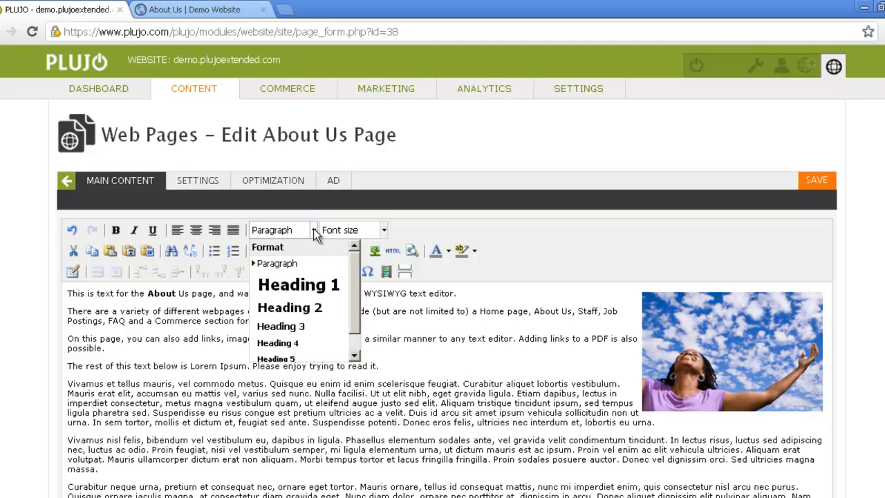
{"action": "left_click", "coordinate": [383, 230]}
{"action": "left_click", "coordinate": [383, 230]}
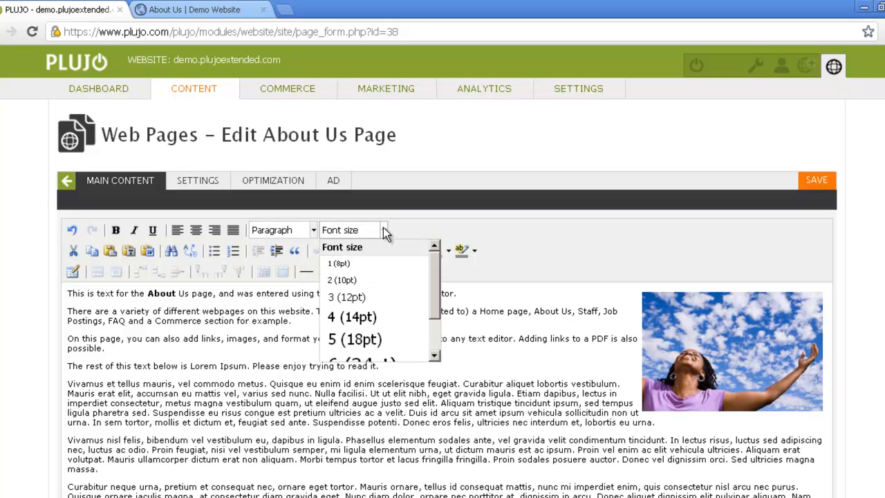
{"action": "left_click", "coordinate": [390, 228]}
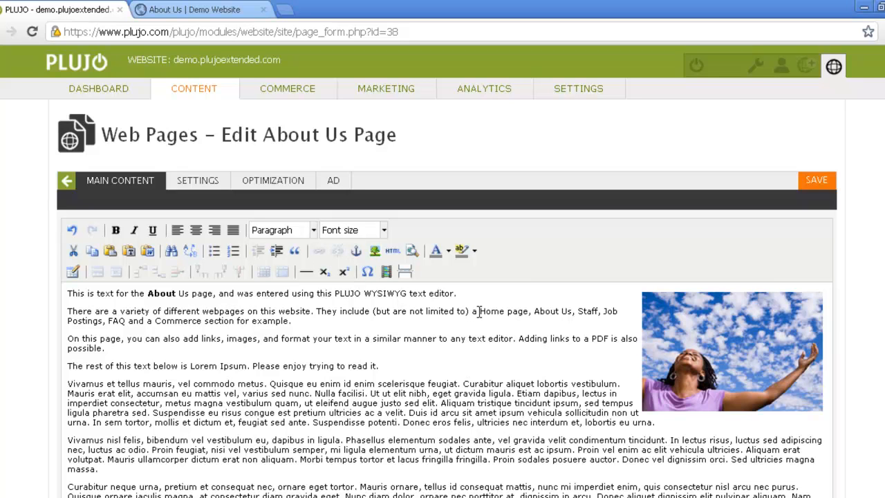
- Link the words "Home page" to /home, opening in the same window with the title "Home", and save the page
{"action": "left_click_drag", "start_coordinate": [480, 312], "coordinate": [527, 309]}
{"action": "left_click", "coordinate": [323, 251]}
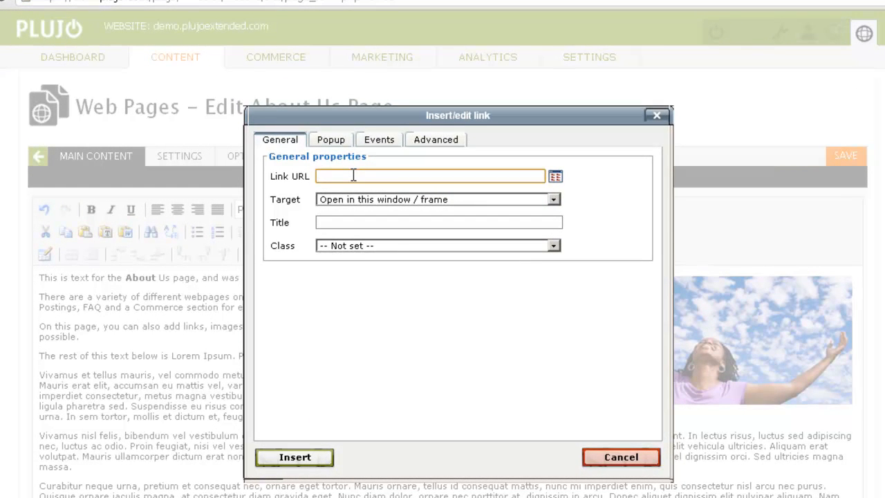
{"action": "type", "text": "/home"}
{"action": "left_click", "coordinate": [554, 201]}
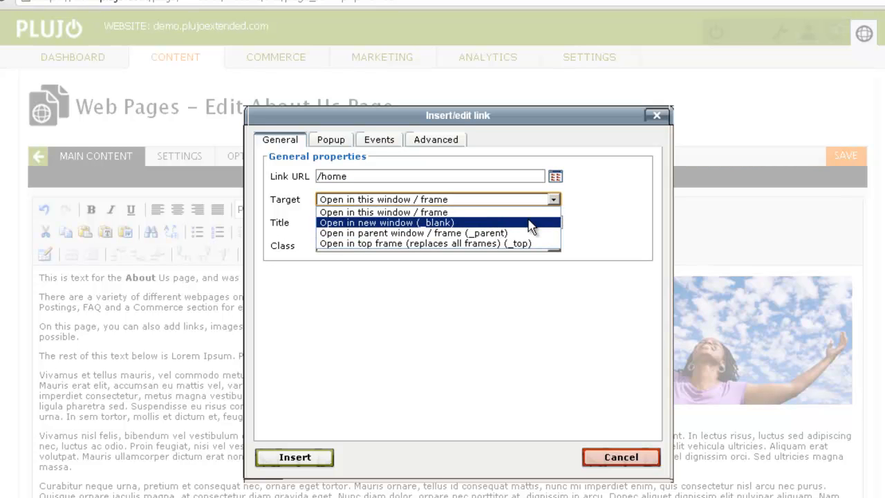
{"action": "left_click", "coordinate": [531, 223]}
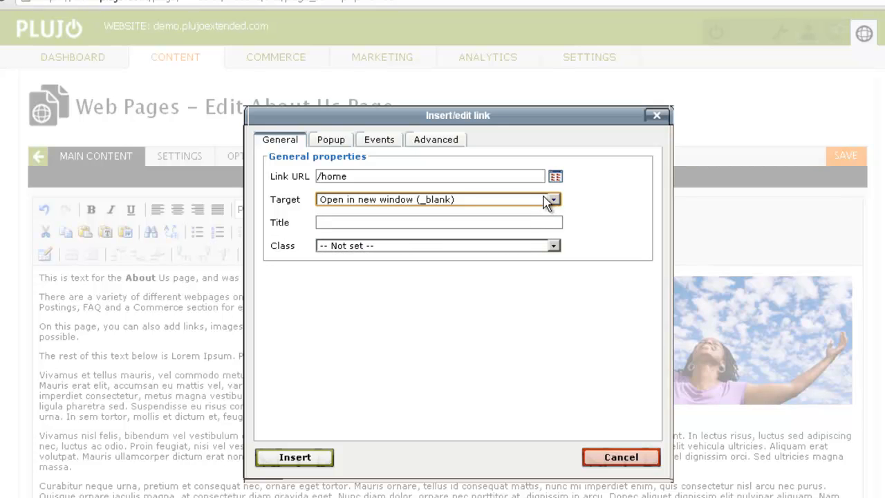
{"action": "left_click", "coordinate": [552, 200]}
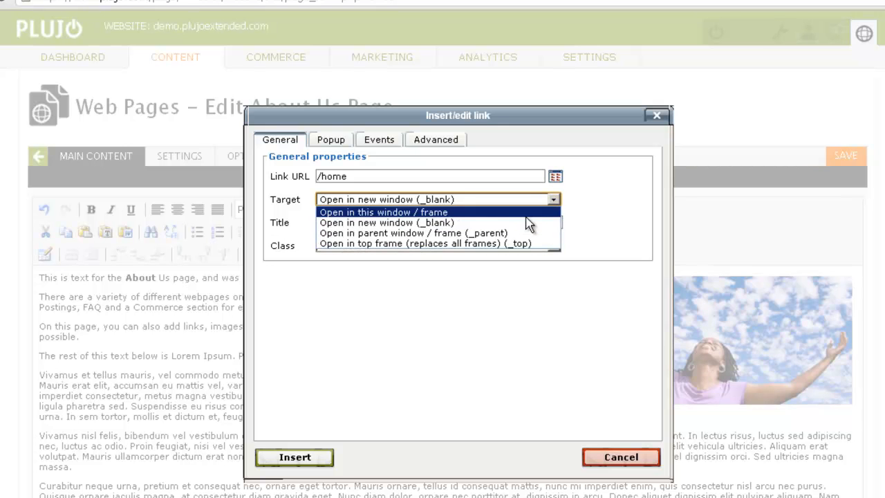
{"action": "left_click", "coordinate": [525, 215]}
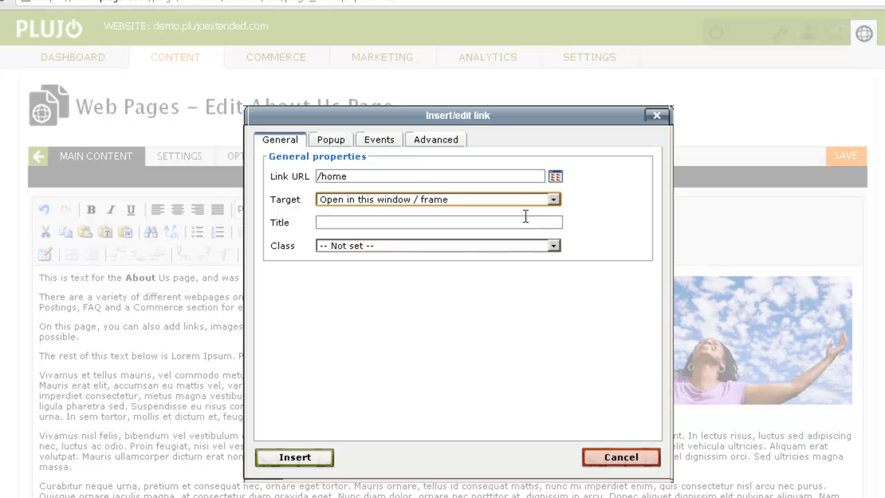
{"action": "left_click", "coordinate": [483, 222]}
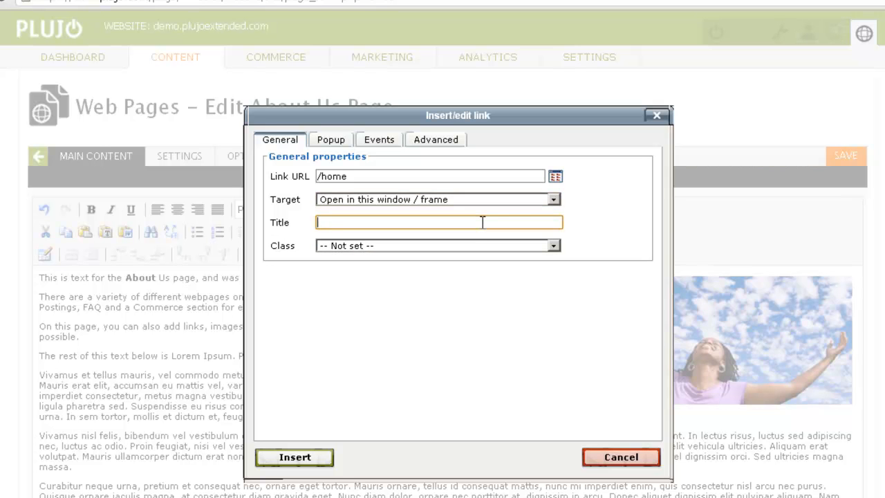
{"action": "type", "text": "Home"}
{"action": "left_click", "coordinate": [304, 464]}
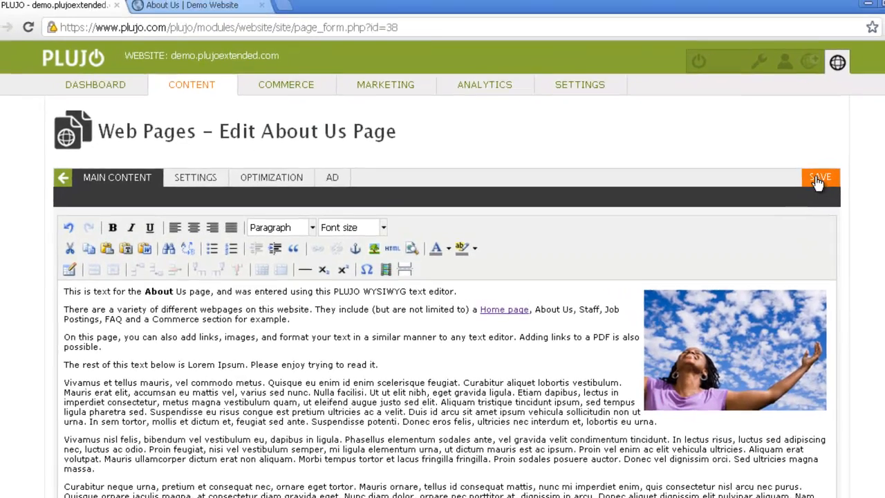
{"action": "left_click", "coordinate": [831, 166]}
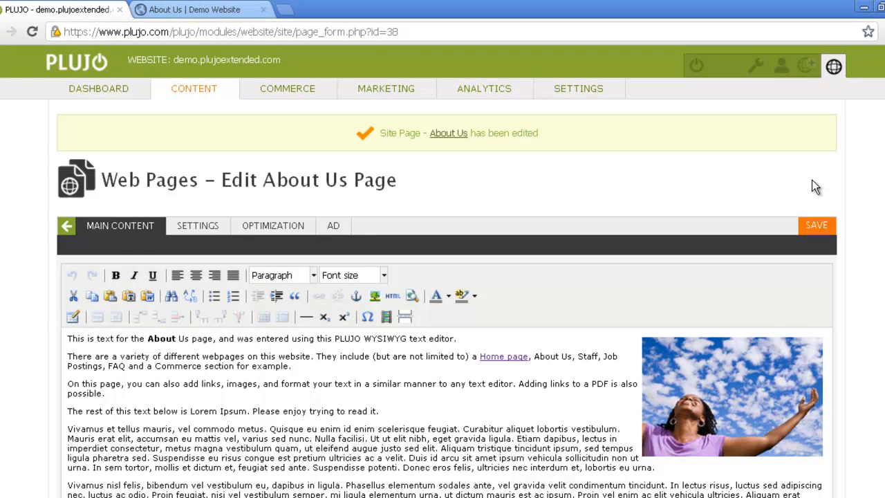
- Reload the live About Us page and follow its "Home page" link to test it
{"action": "left_click", "coordinate": [215, 10]}
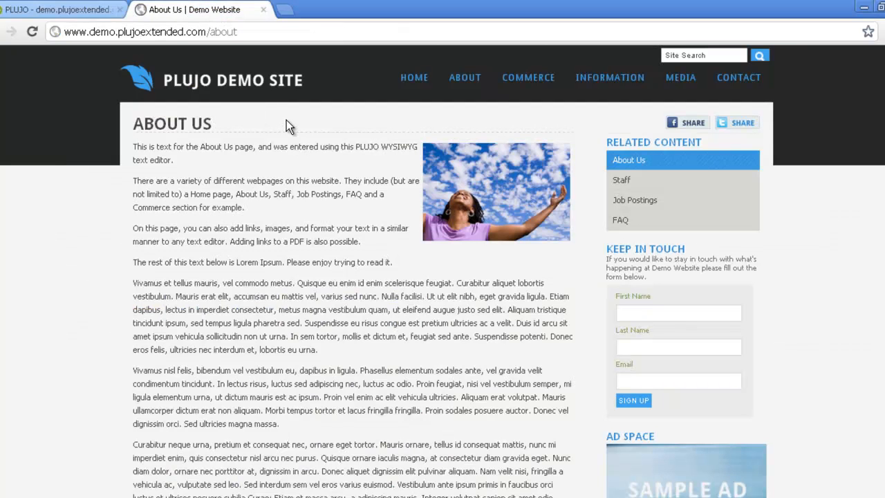
{"action": "key", "text": "F5"}
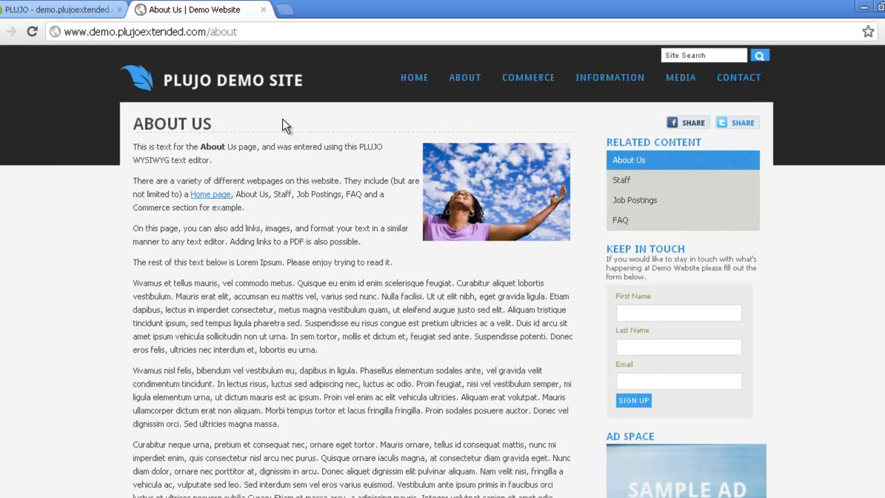
{"action": "left_click", "coordinate": [217, 195]}
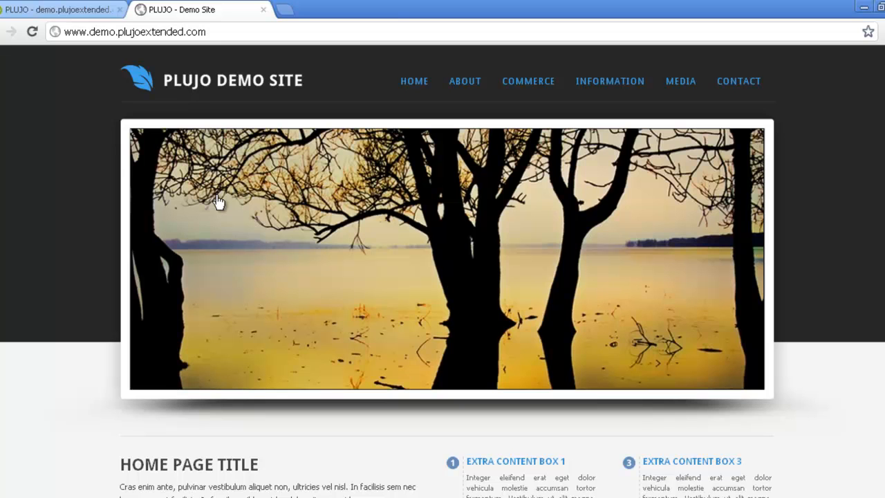
{"action": "left_click", "coordinate": [73, 15]}
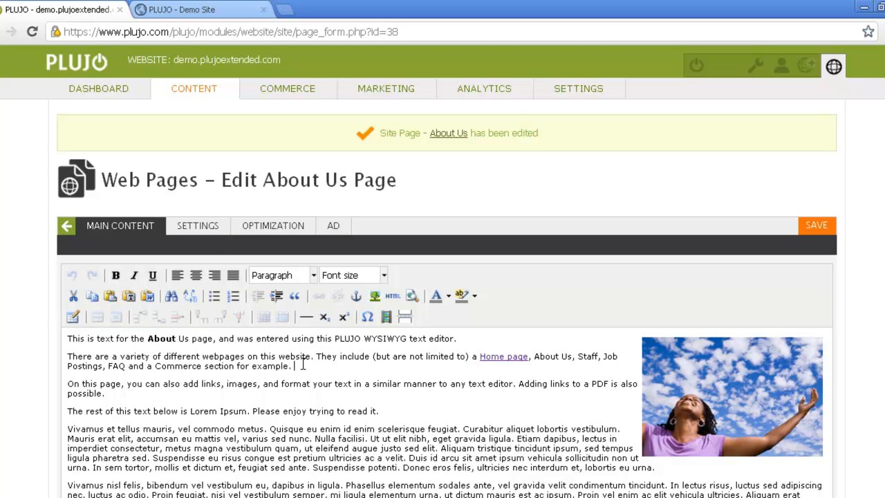
{"action": "type", "text": "This is an external link."}
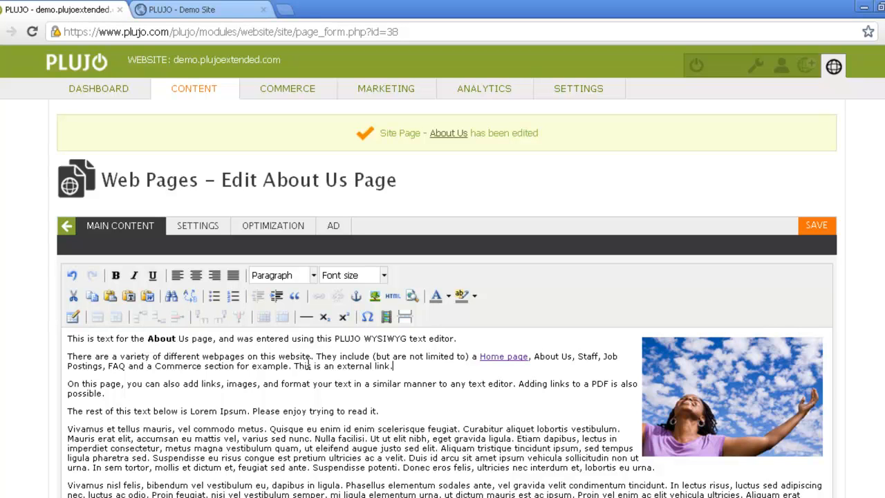
{"action": "left_click_drag", "start_coordinate": [337, 366], "coordinate": [391, 367]}
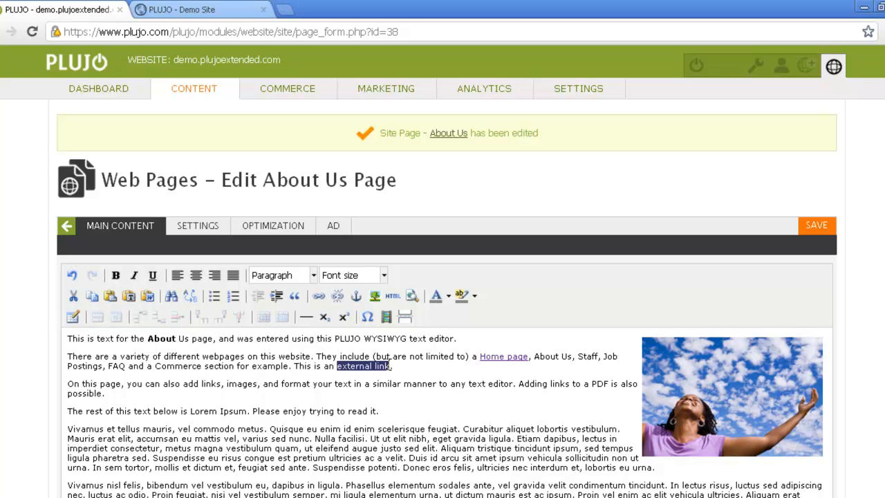
{"action": "left_click", "coordinate": [320, 296]}
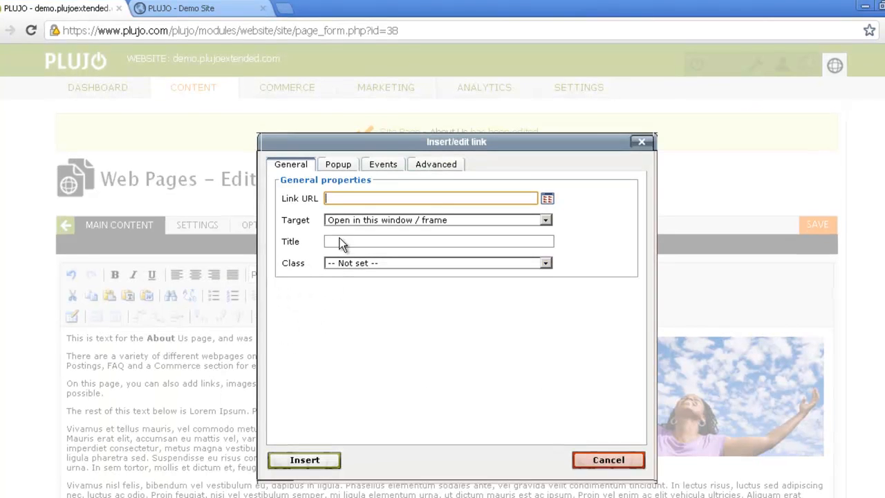
{"action": "type", "text": "w"}
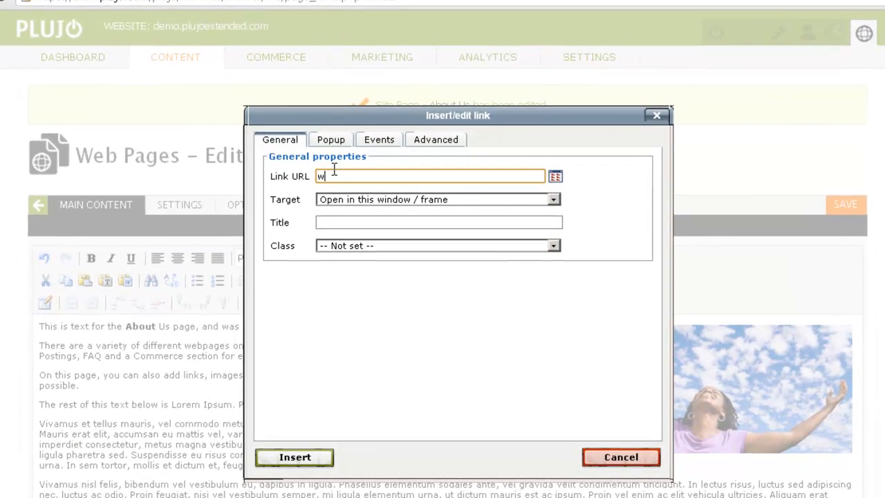
{"action": "type", "text": "ww.plujo.com"}
{"action": "left_click", "coordinate": [552, 200]}
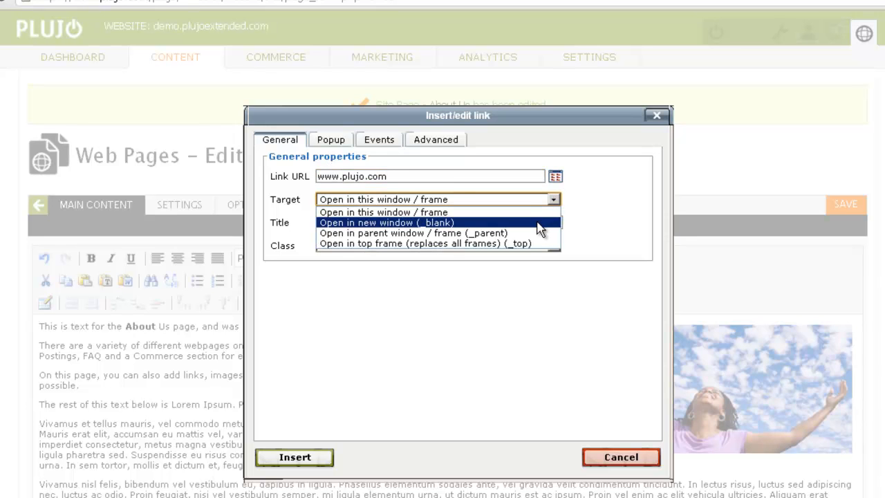
{"action": "left_click", "coordinate": [538, 223]}
{"action": "left_click", "coordinate": [536, 222]}
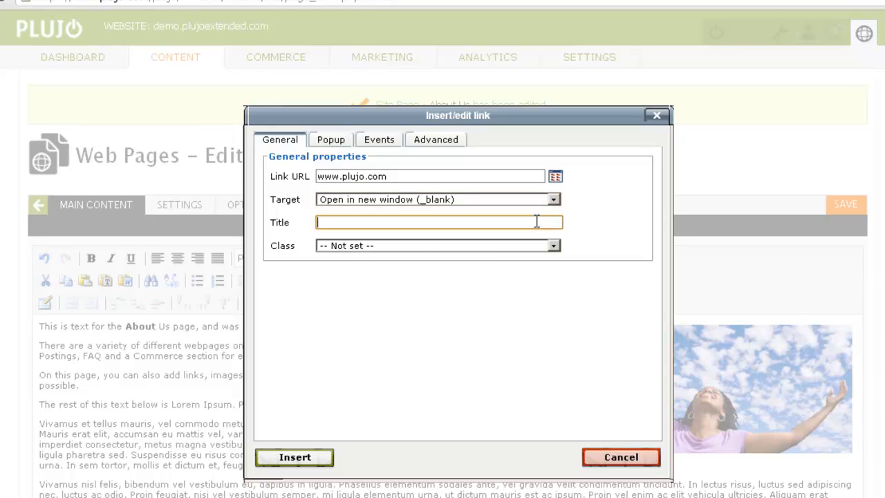
{"action": "type", "text": "PLUJO"}
{"action": "left_click", "coordinate": [277, 461]}
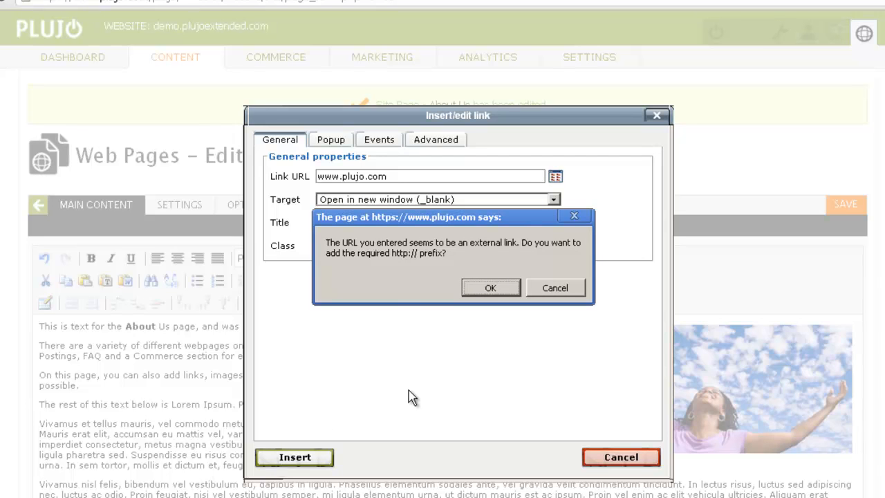
{"action": "left_click", "coordinate": [491, 291]}
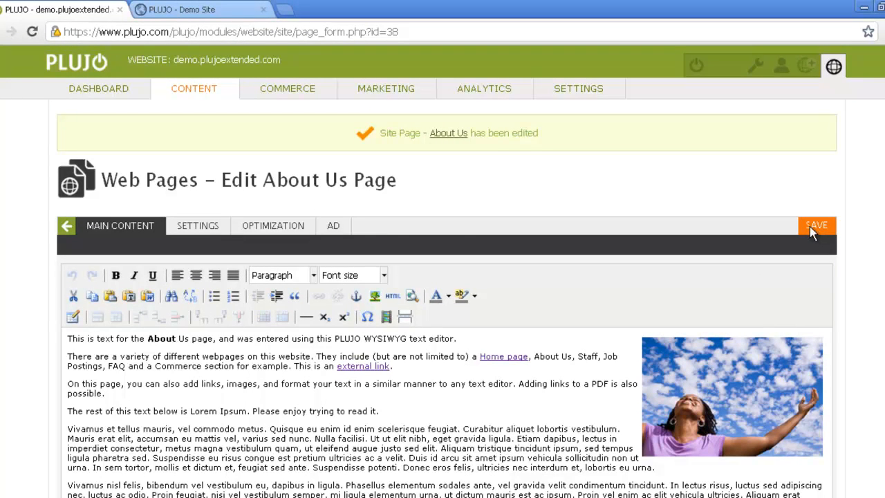
- Test the "external link" on the live site's About Us page and return to that page
{"action": "left_click", "coordinate": [247, 13]}
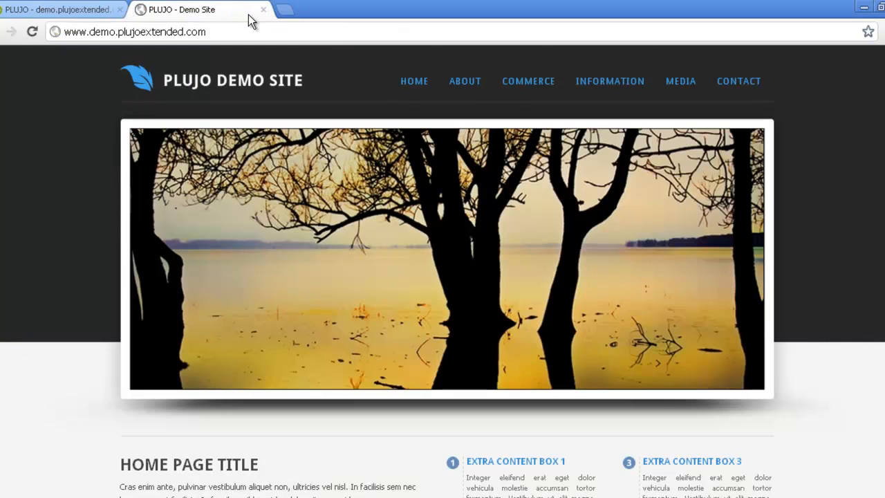
{"action": "mouse_move", "coordinate": [450, 82]}
{"action": "left_click", "coordinate": [458, 98]}
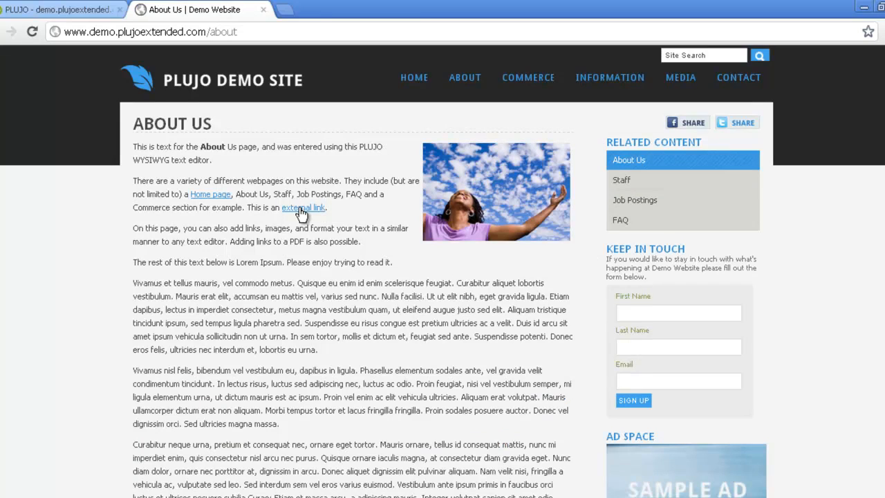
{"action": "left_click", "coordinate": [302, 208]}
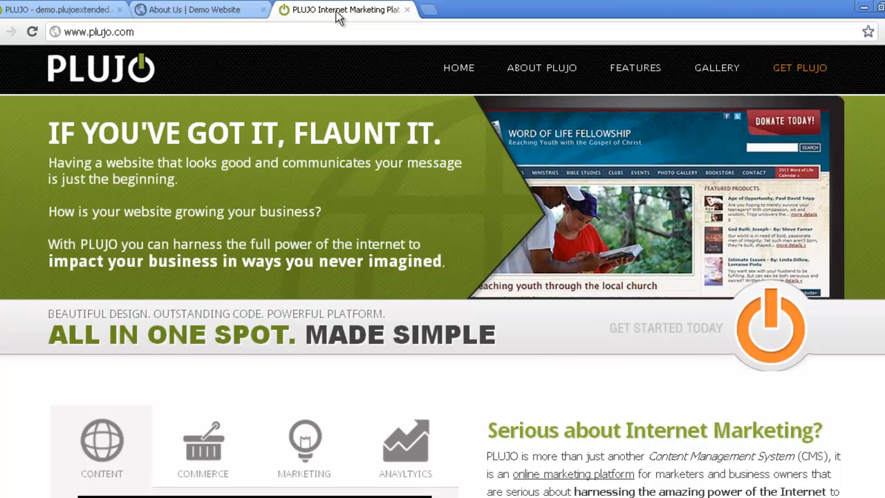
{"action": "left_click", "coordinate": [201, 9]}
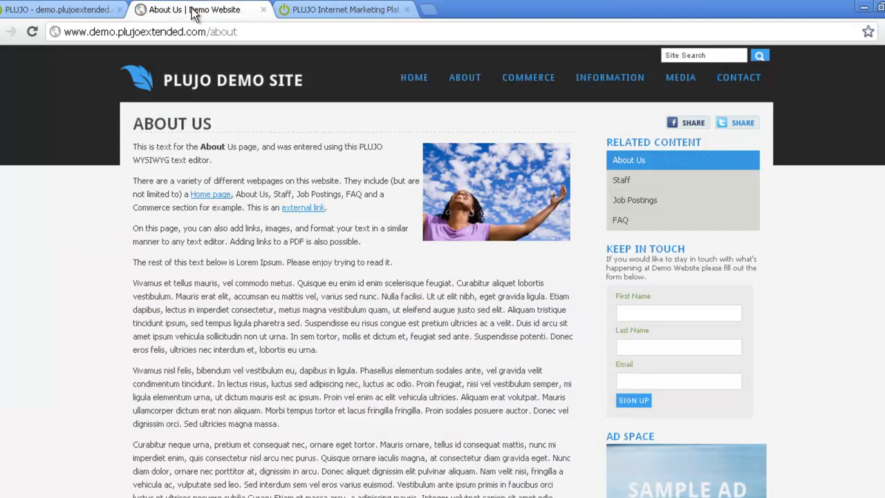
- Remove the hyperlink from the words "Home page" in the About Us page editor
{"action": "left_click", "coordinate": [80, 10]}
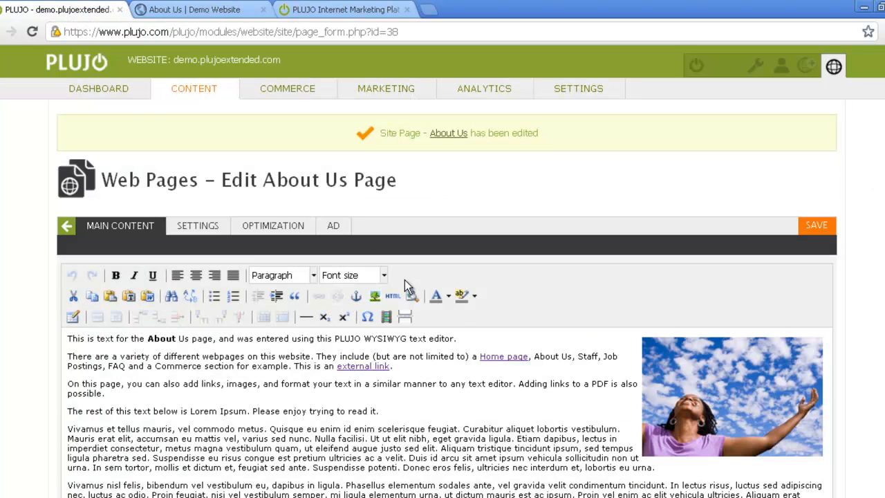
{"action": "left_click_drag", "start_coordinate": [480, 356], "coordinate": [513, 353]}
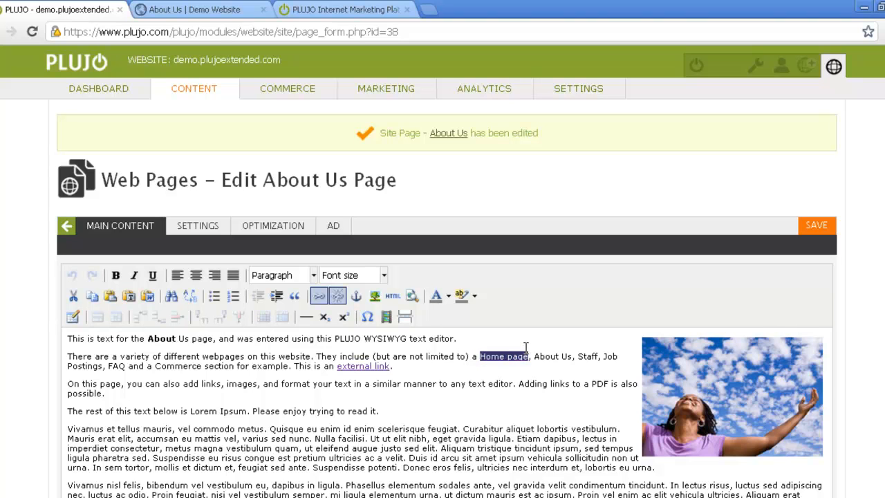
{"action": "left_click", "coordinate": [339, 296]}
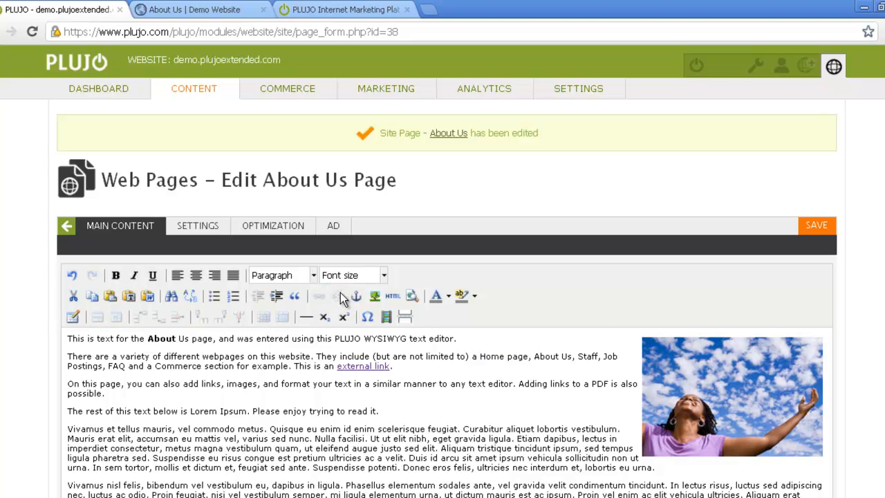
{"action": "right_click", "coordinate": [358, 367]}
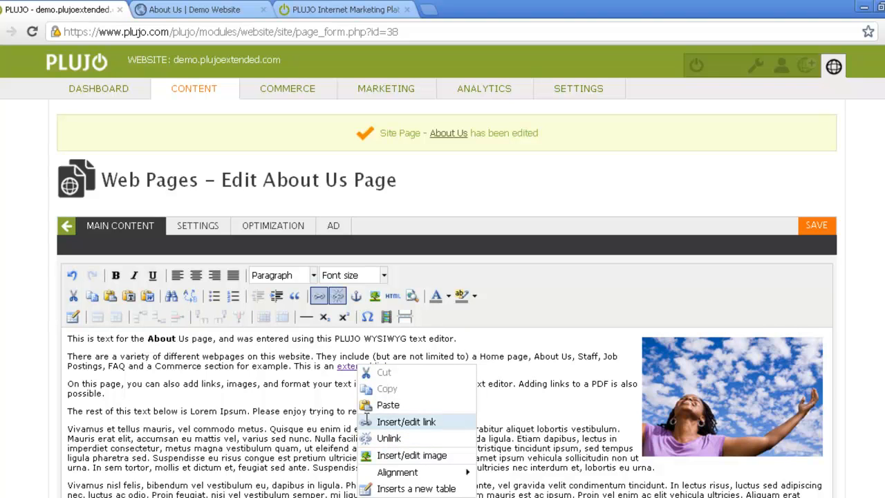
{"action": "left_click", "coordinate": [334, 395]}
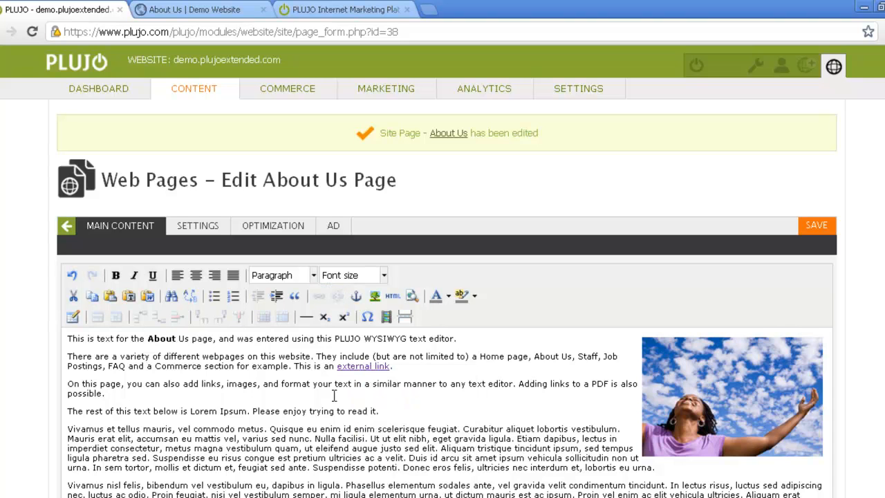
- Start inserting an image on the About Us page and upload Winter.jpg from the Sample Pictures folder to the website's image files
{"action": "scroll", "coordinate": [330, 399], "scroll_direction": "down", "scroll_amount": 3}
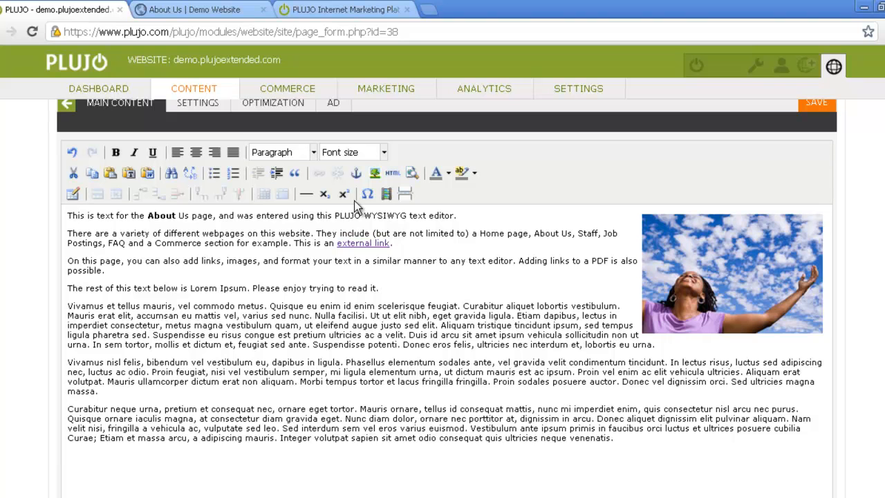
{"action": "left_click", "coordinate": [374, 172]}
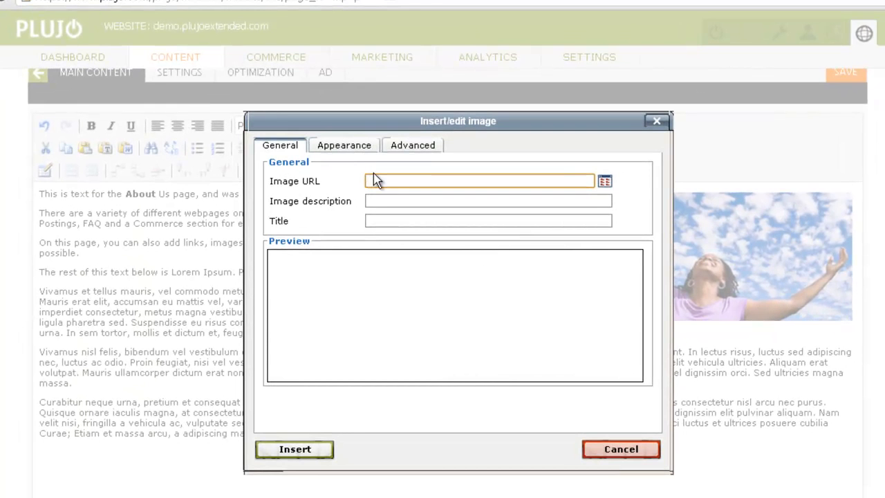
{"action": "left_click", "coordinate": [606, 182]}
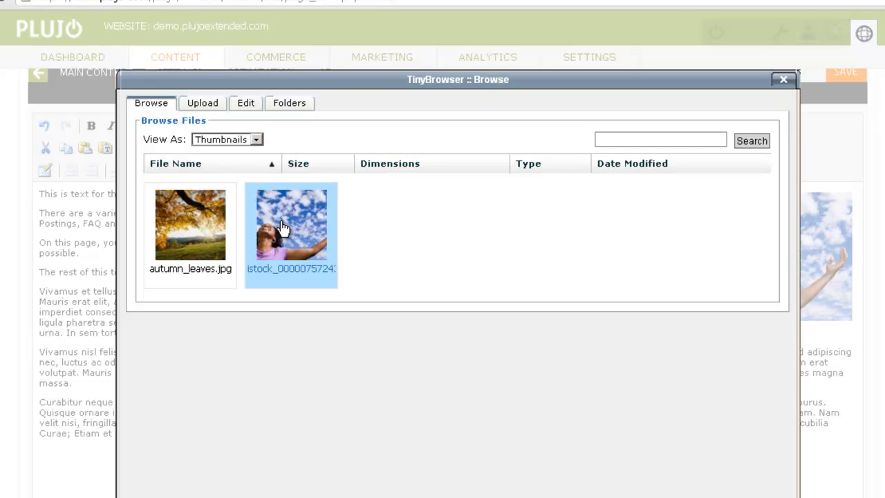
{"action": "left_click", "coordinate": [204, 108]}
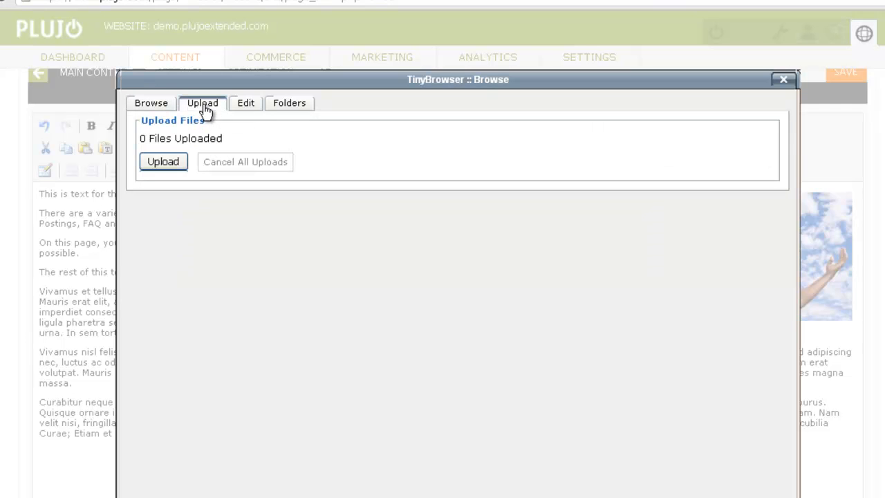
{"action": "left_click", "coordinate": [165, 162]}
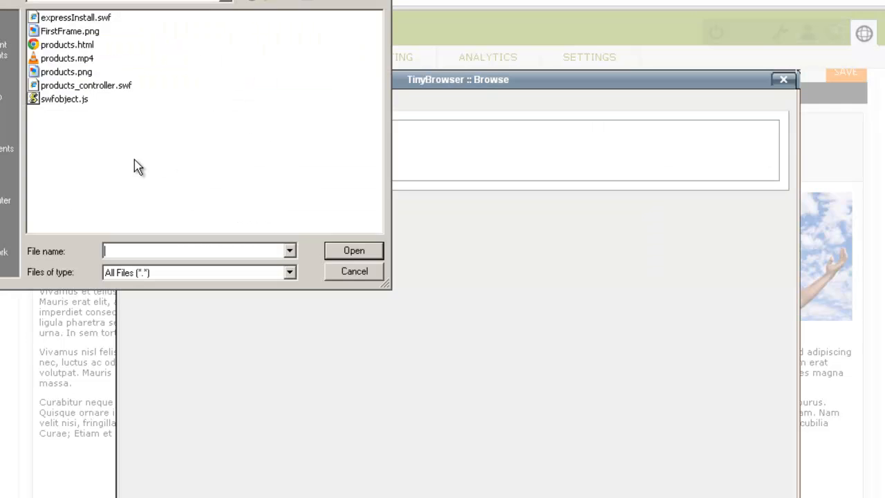
{"action": "left_click", "coordinate": [3, 142]}
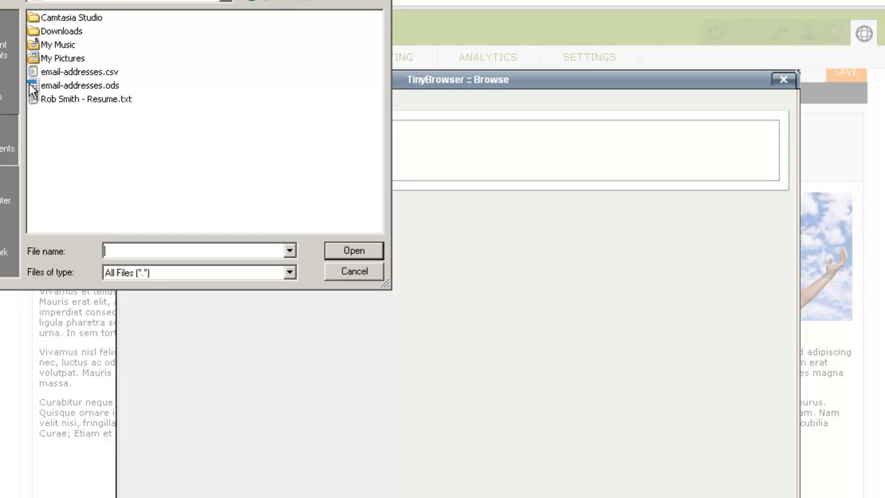
{"action": "double_click", "coordinate": [47, 61]}
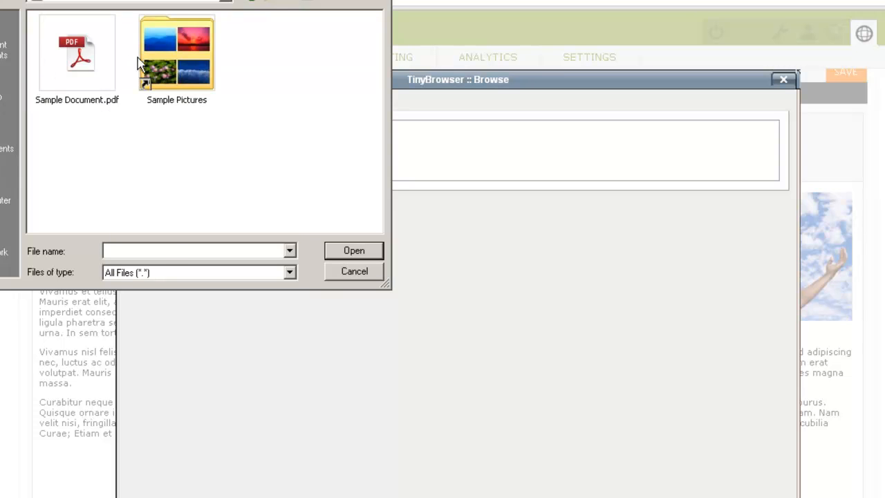
{"action": "left_click", "coordinate": [189, 59]}
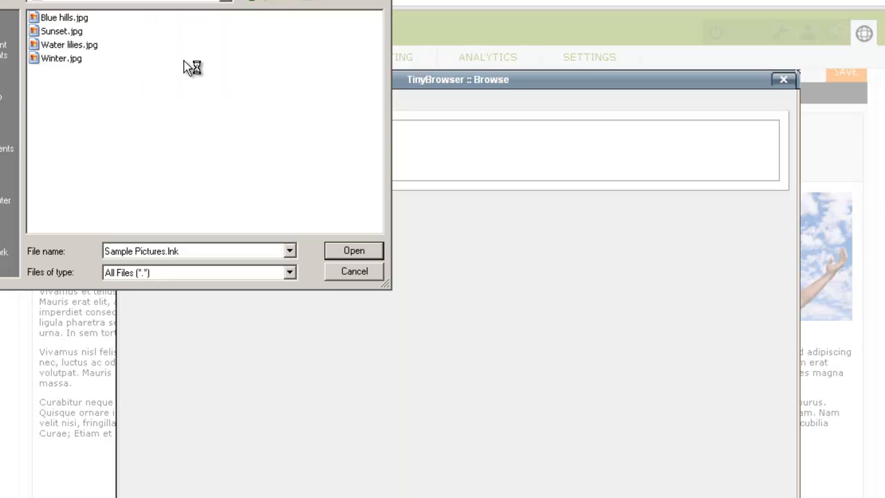
{"action": "left_click", "coordinate": [37, 61]}
{"action": "left_click", "coordinate": [341, 250]}
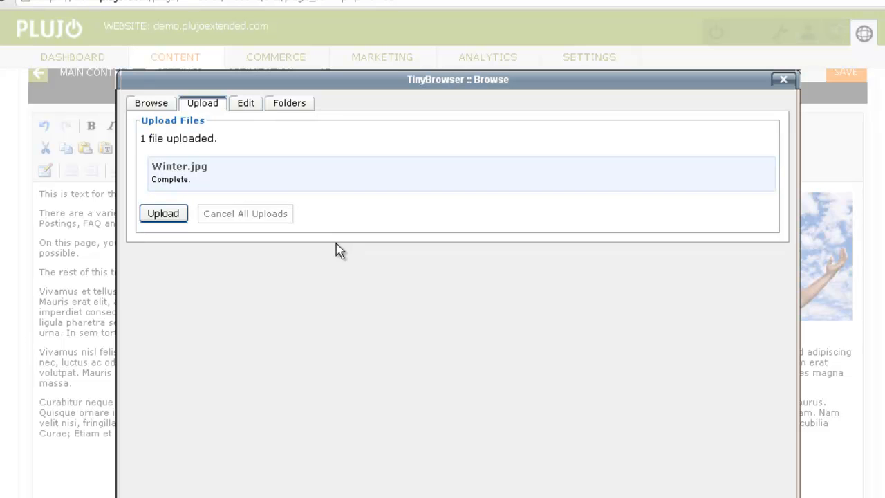
- Choose the uploaded winter.jpg as the image and set both its description and title to "Winter"
{"action": "left_click", "coordinate": [151, 105]}
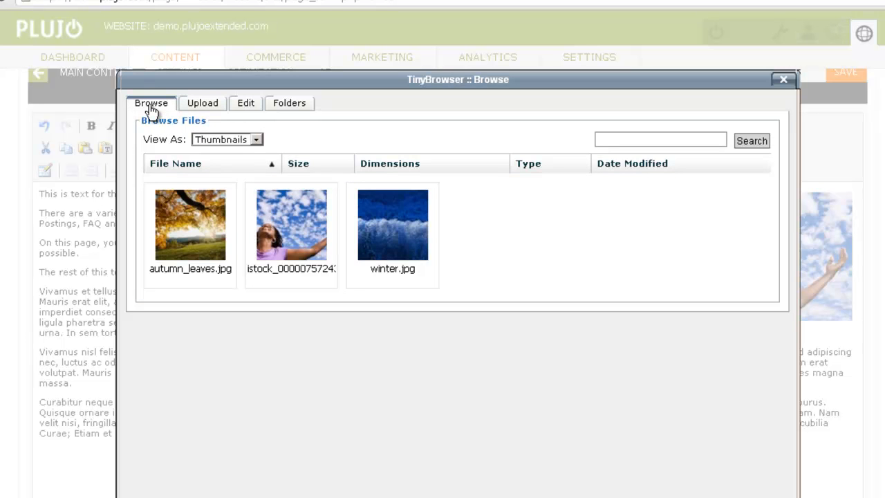
{"action": "left_click", "coordinate": [392, 235]}
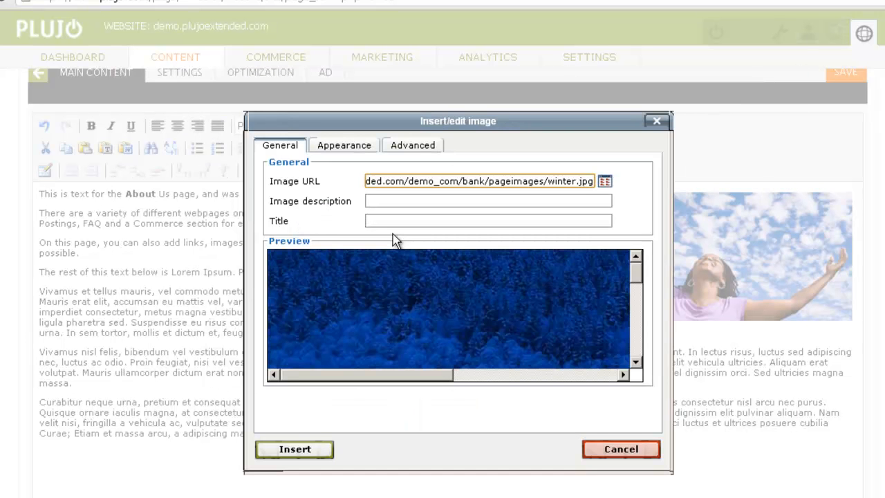
{"action": "left_click", "coordinate": [372, 199]}
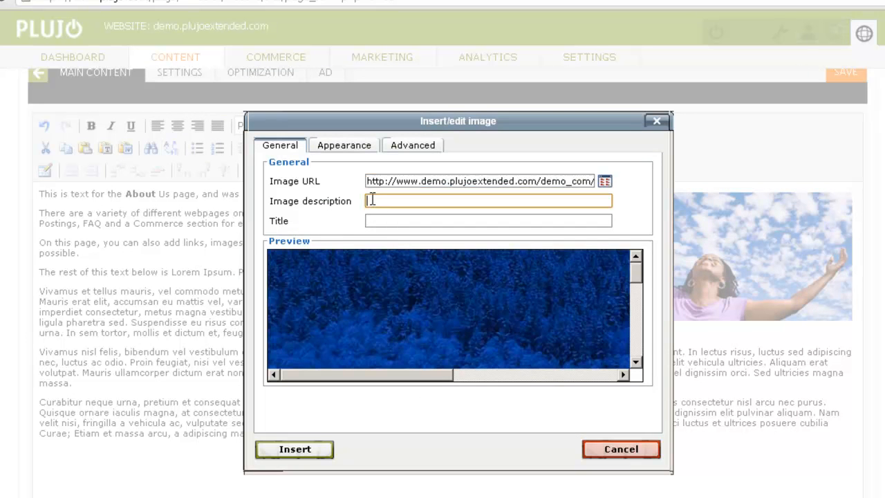
{"action": "type", "text": "Winter"}
{"action": "key", "text": "Tab"}
{"action": "type", "text": "Winter"}
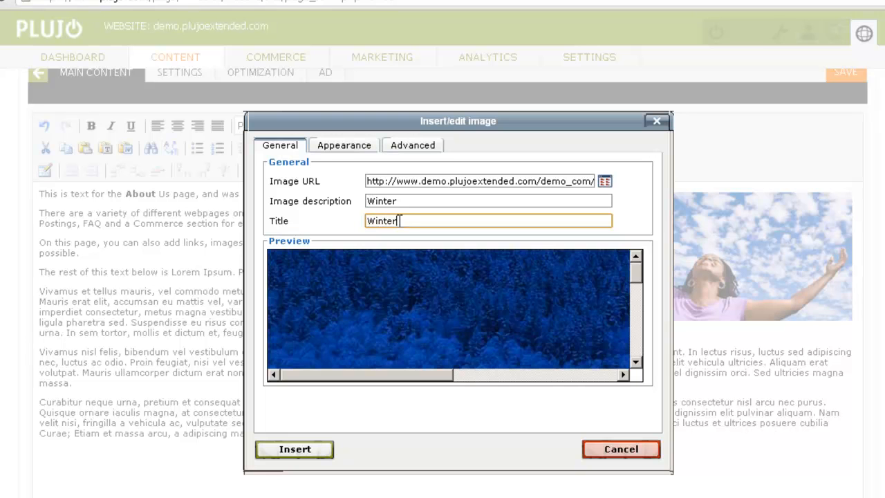
- Set the winter image's alignment to Left and its width to 150 px with proportions constrained
{"action": "left_click", "coordinate": [347, 152]}
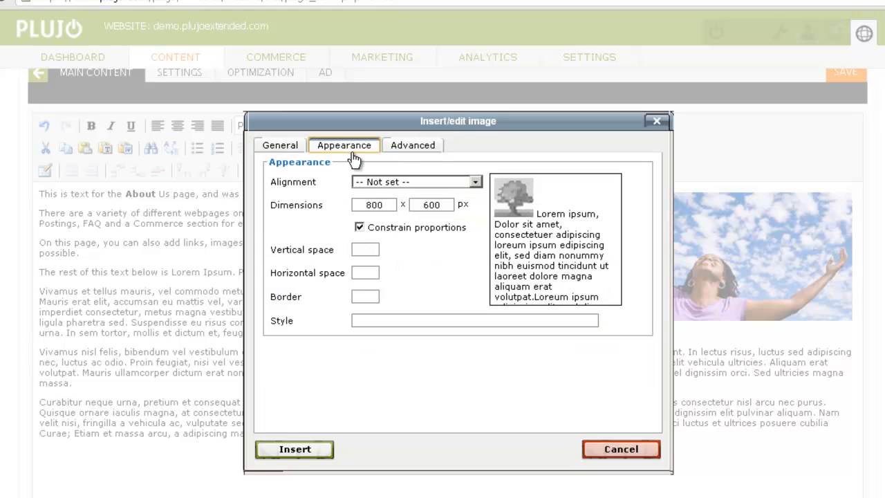
{"action": "left_click", "coordinate": [476, 182]}
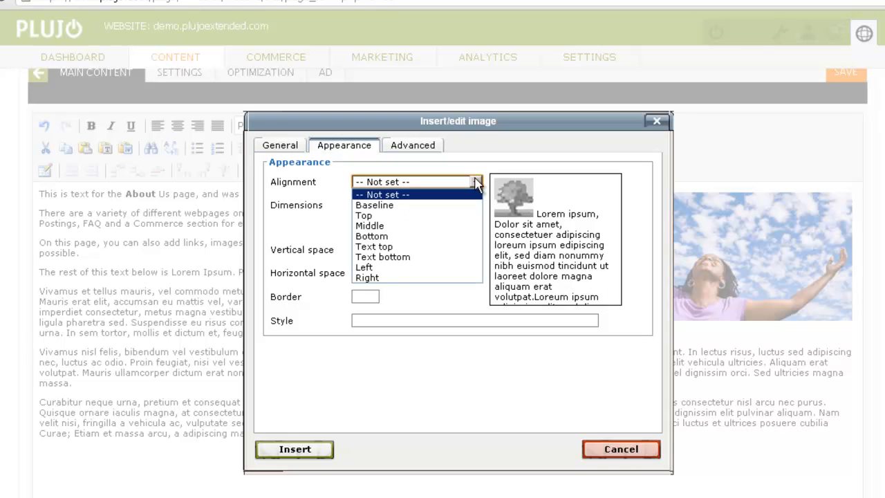
{"action": "left_click", "coordinate": [439, 270]}
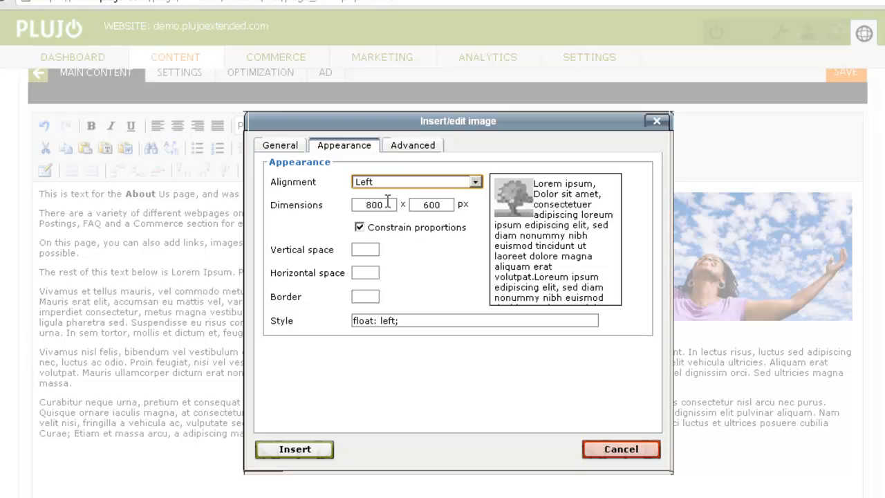
{"action": "left_click_drag", "start_coordinate": [387, 201], "coordinate": [353, 202]}
{"action": "type", "text": "150"}
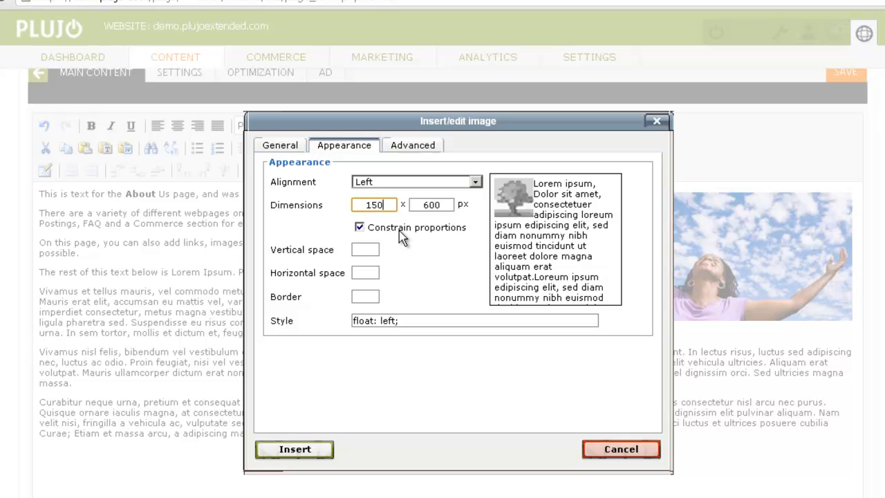
- Give the winter image a vertical space of 5, horizontal space of 20 and border of 0, and insert it into the page
{"action": "left_click", "coordinate": [365, 249]}
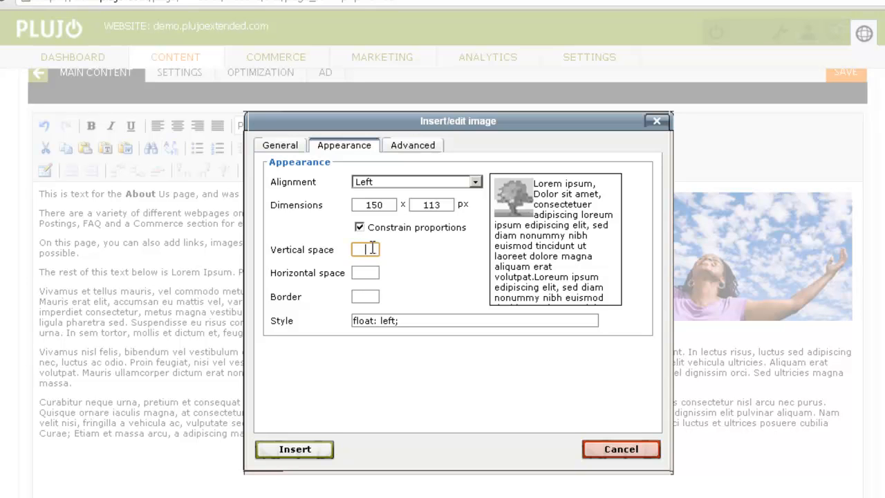
{"action": "type", "text": "5"}
{"action": "left_click", "coordinate": [364, 271]}
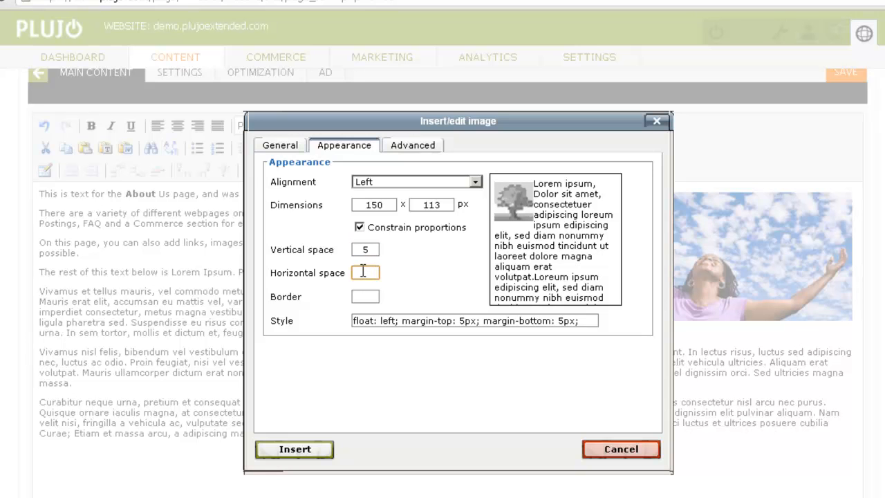
{"action": "type", "text": "20"}
{"action": "left_click", "coordinate": [364, 295]}
{"action": "type", "text": "8"}
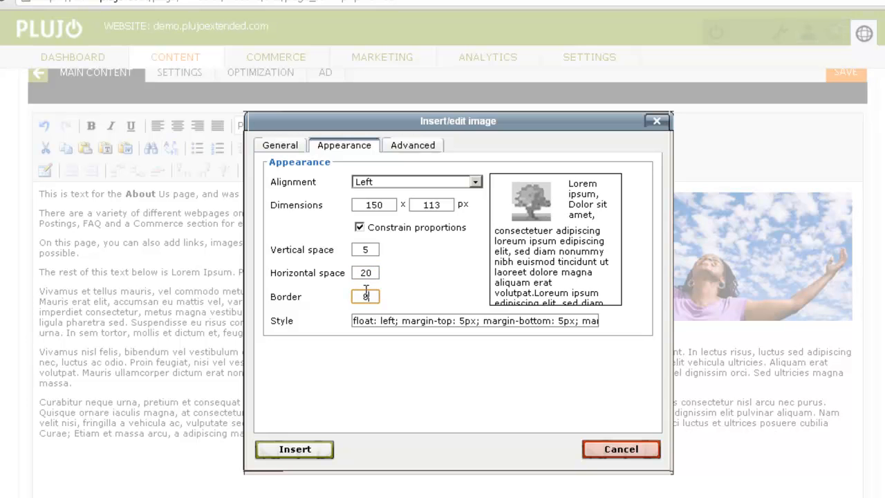
{"action": "left_click", "coordinate": [306, 450]}
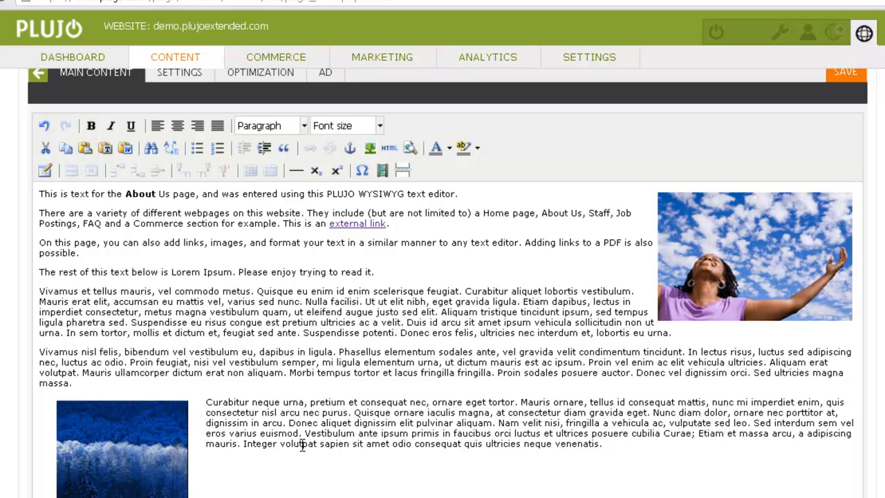
- Save the About Us page and reload its live version to check the winter image beside the last paragraph
{"action": "scroll", "coordinate": [302, 443], "scroll_direction": "down", "scroll_amount": 2}
{"action": "scroll", "coordinate": [276, 438], "scroll_direction": "down", "scroll_amount": 1}
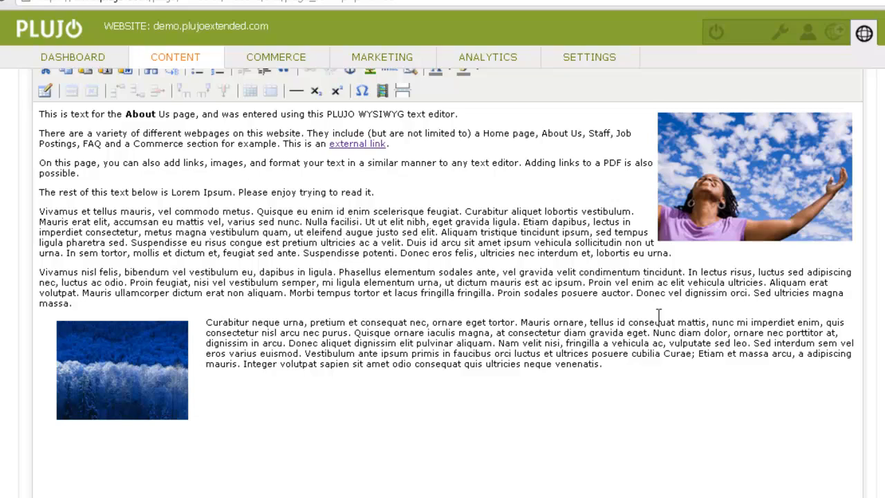
{"action": "scroll", "coordinate": [715, 304], "scroll_direction": "up", "scroll_amount": 2}
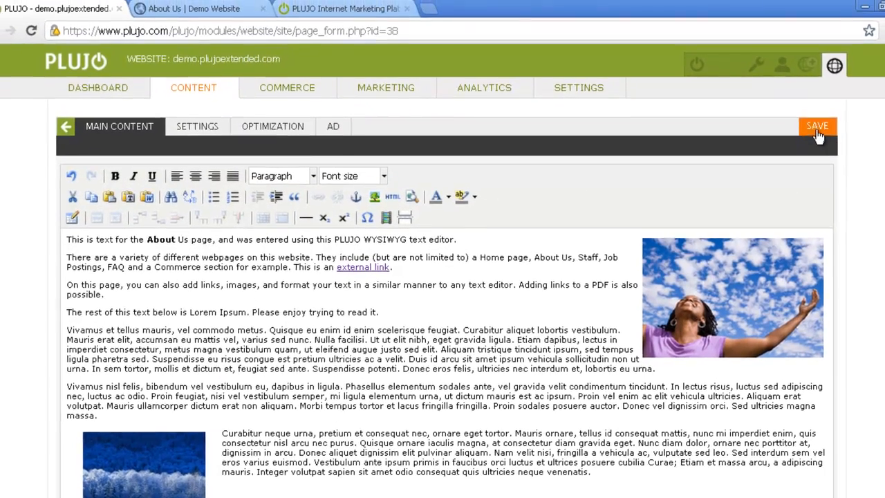
{"action": "left_click", "coordinate": [837, 134]}
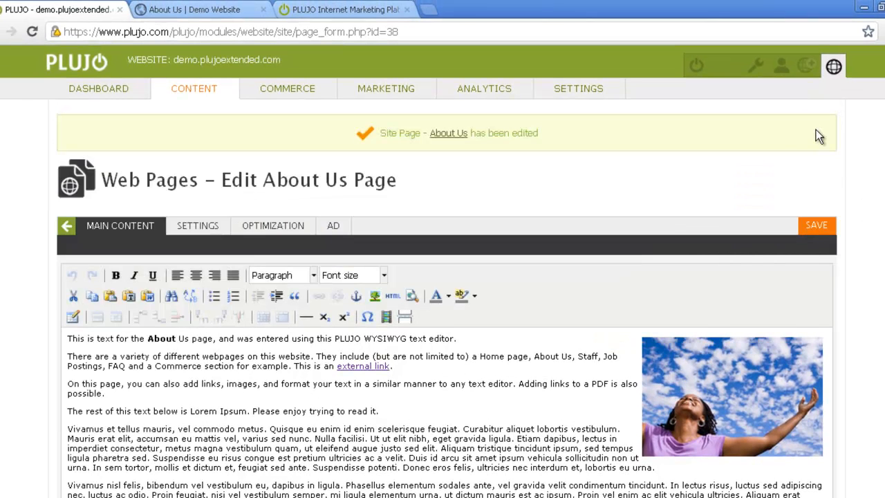
{"action": "left_click", "coordinate": [234, 11]}
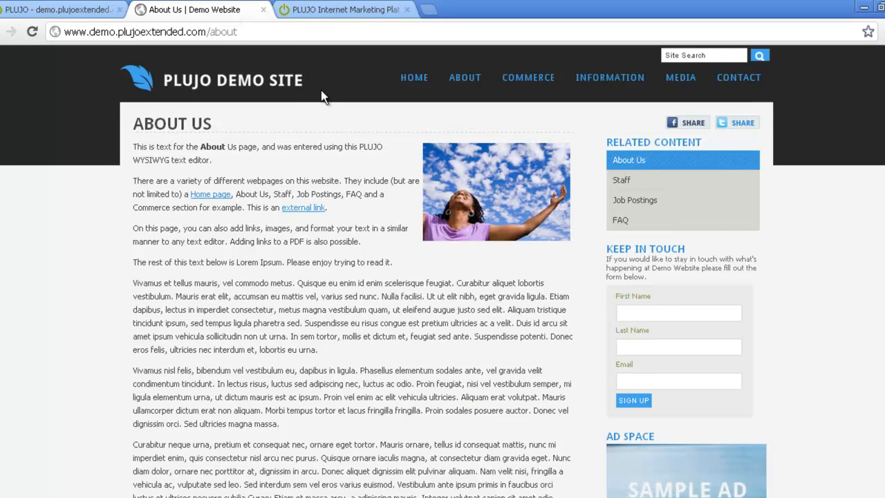
{"action": "key", "text": "F5"}
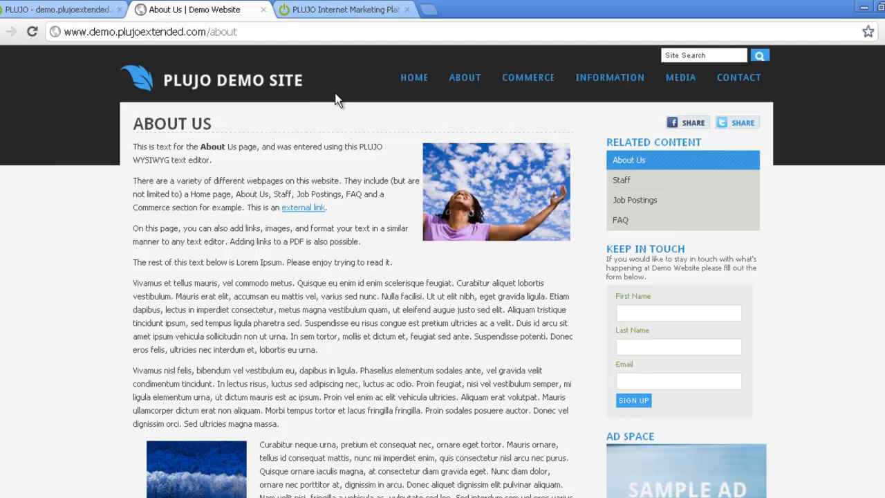
{"action": "scroll", "coordinate": [305, 274], "scroll_direction": "down", "scroll_amount": 3}
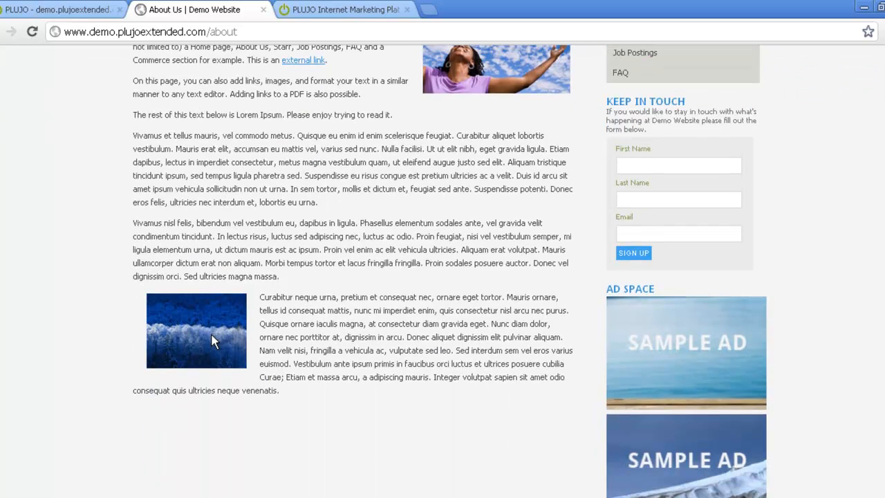
- Review the winter image's general and appearance settings in the About Us editor without changing them, and delete the image from the page
{"action": "left_click", "coordinate": [83, 8]}
{"action": "scroll", "coordinate": [130, 292], "scroll_direction": "down", "scroll_amount": 4}
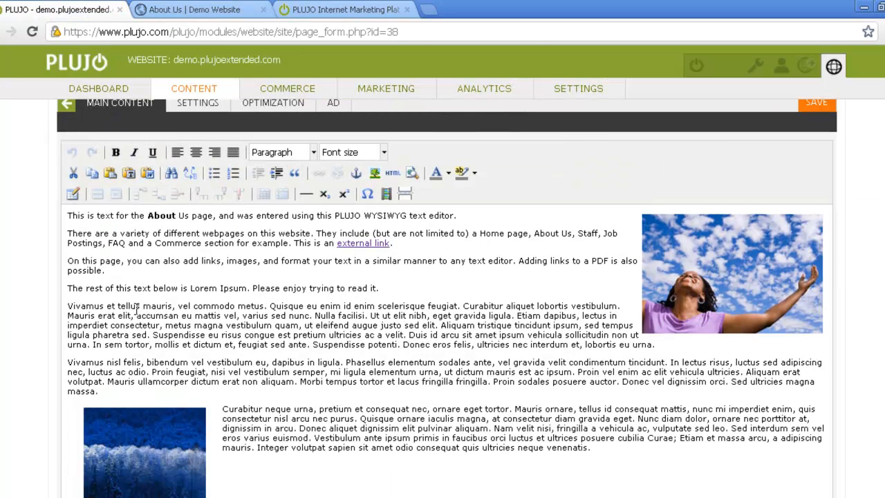
{"action": "right_click", "coordinate": [154, 469]}
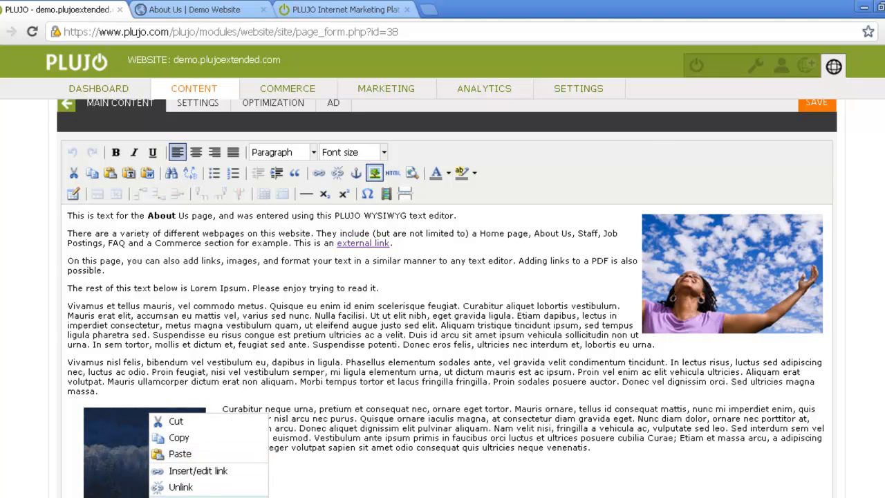
{"action": "left_click", "coordinate": [190, 497]}
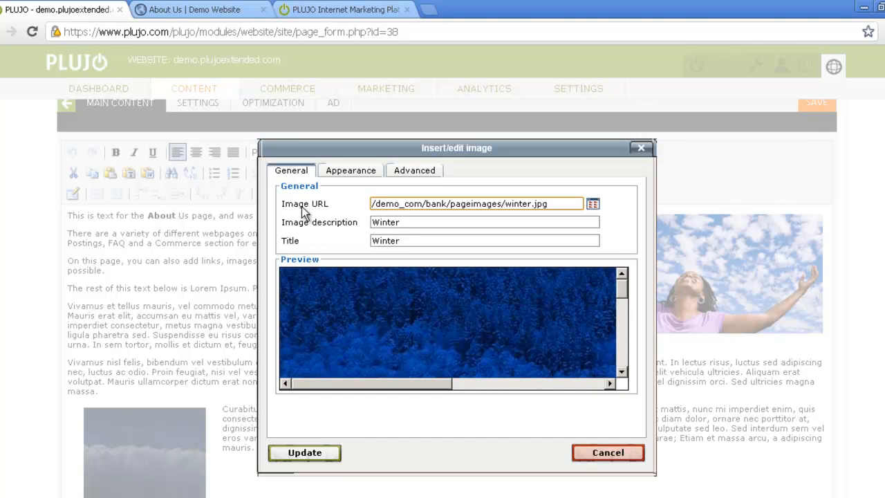
{"action": "left_click", "coordinate": [352, 175]}
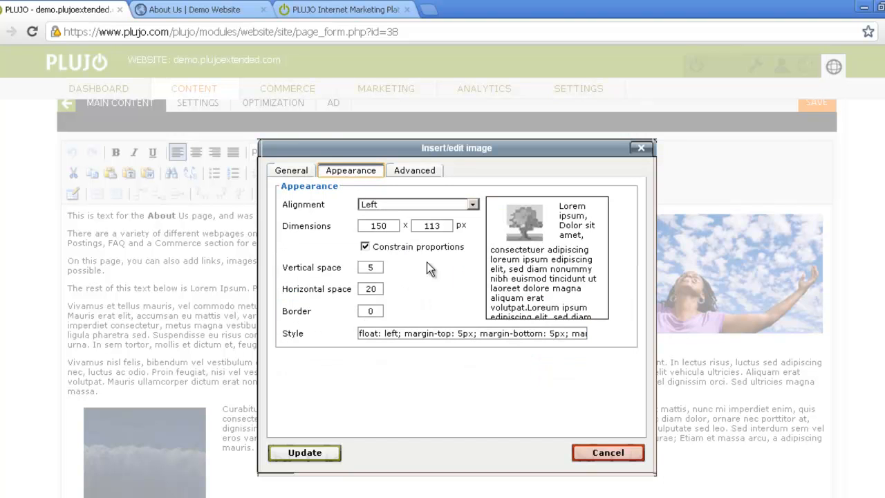
{"action": "left_click", "coordinate": [586, 453]}
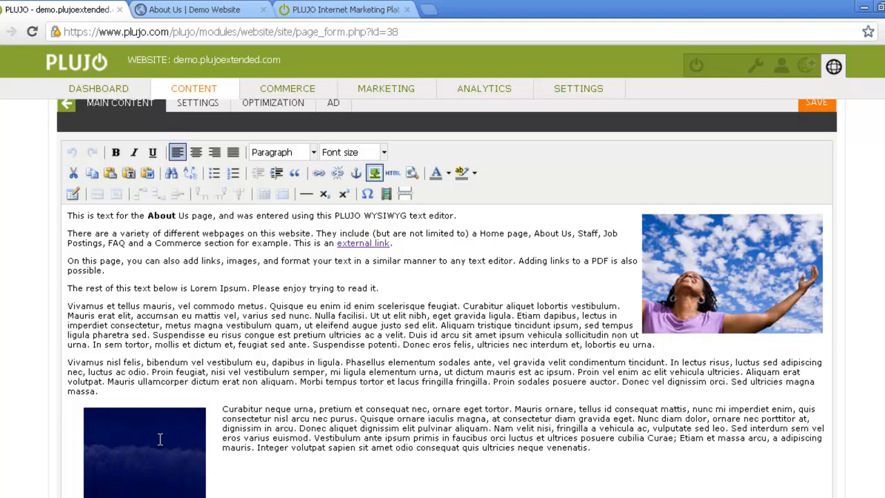
{"action": "key", "text": "Delete"}
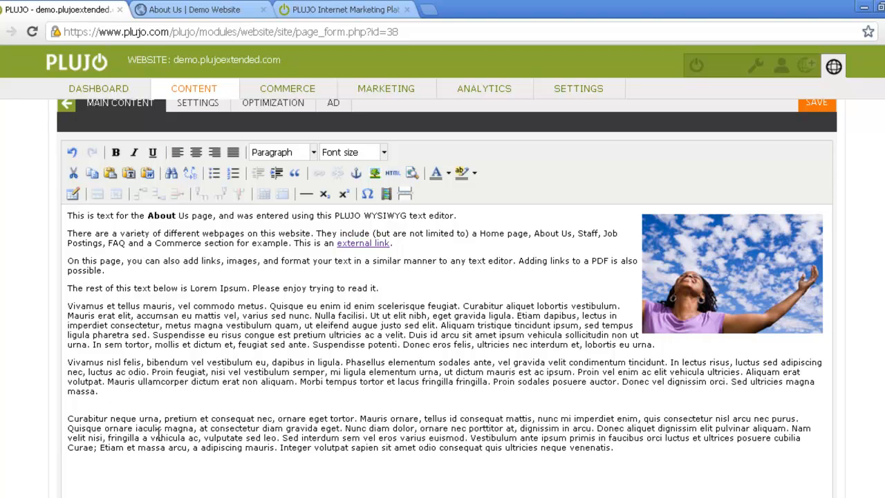
- Remove the blank line above the last paragraph, and upload Sample Document.pdf while adding a link to the word "PDF"
{"action": "key", "text": "BackSpace"}
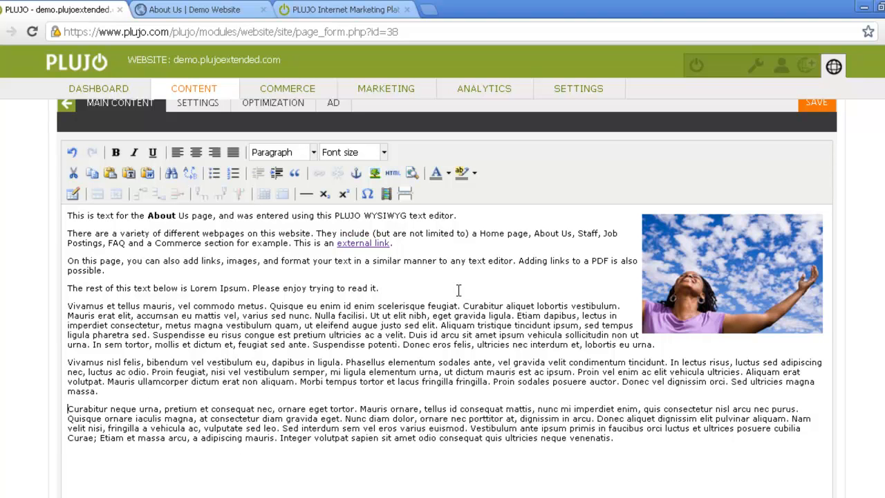
{"action": "left_click_drag", "start_coordinate": [591, 261], "coordinate": [610, 262]}
{"action": "left_click", "coordinate": [319, 174]}
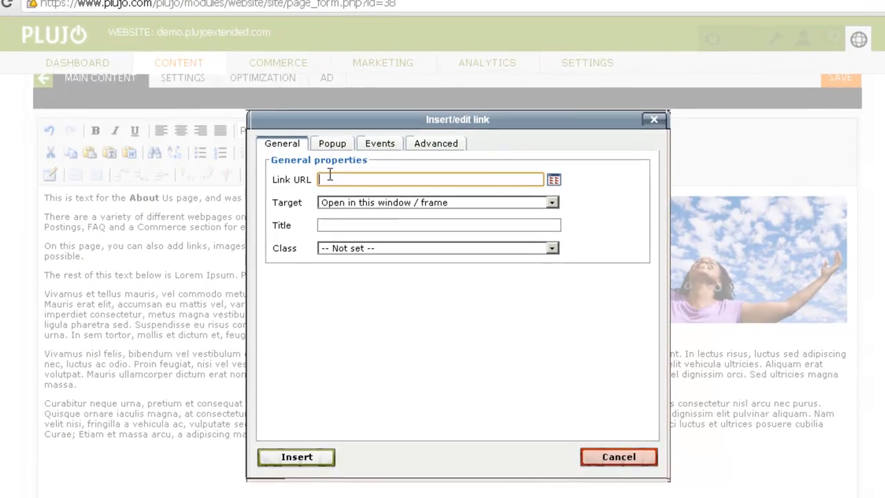
{"action": "left_click", "coordinate": [555, 177]}
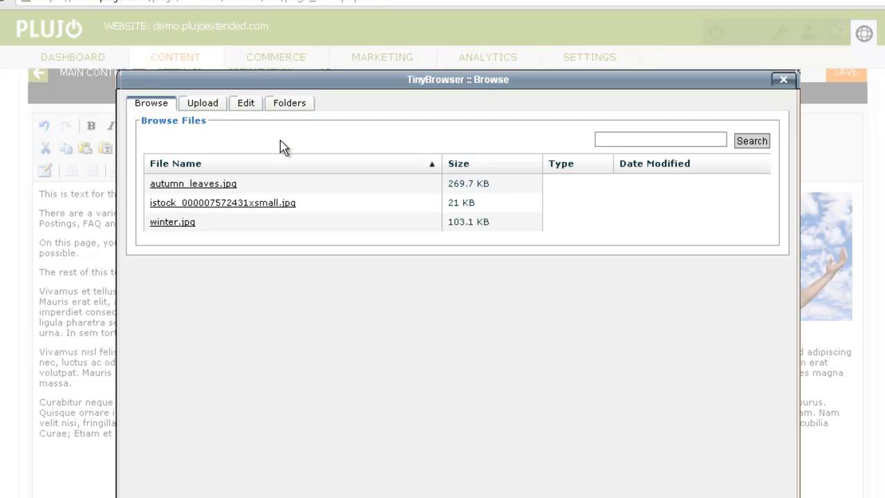
{"action": "left_click", "coordinate": [207, 104]}
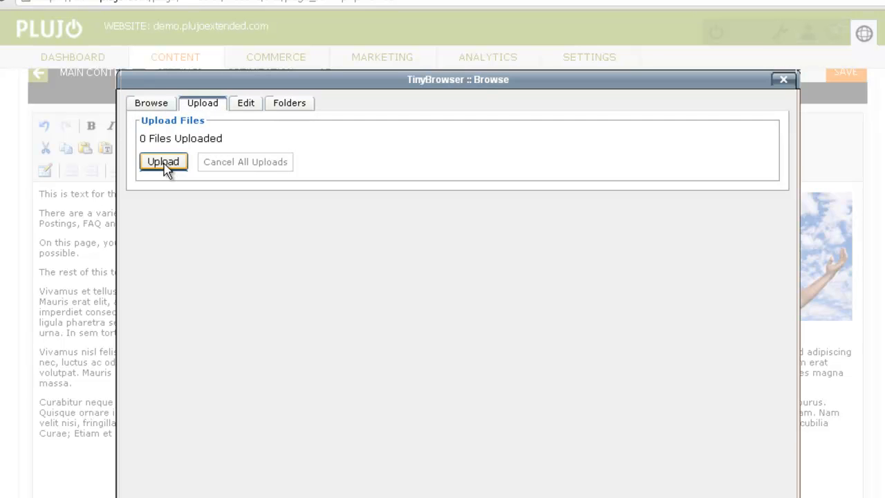
{"action": "left_click", "coordinate": [164, 163]}
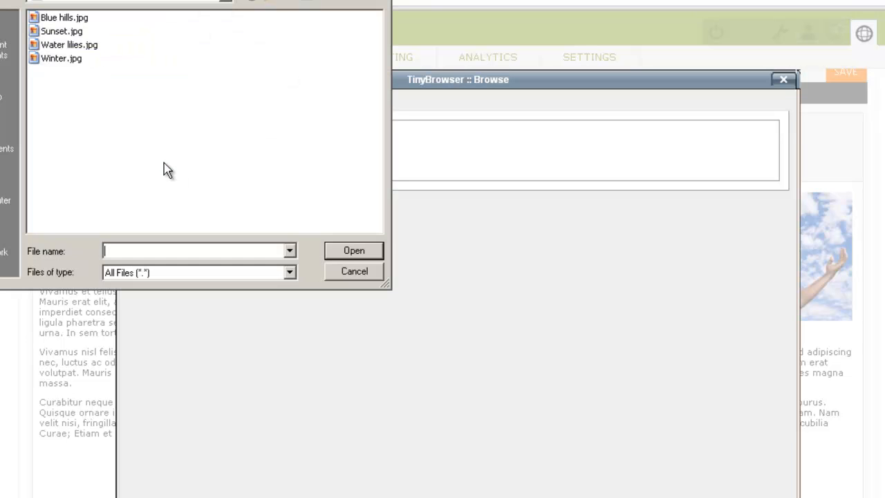
{"action": "left_click", "coordinate": [270, 2]}
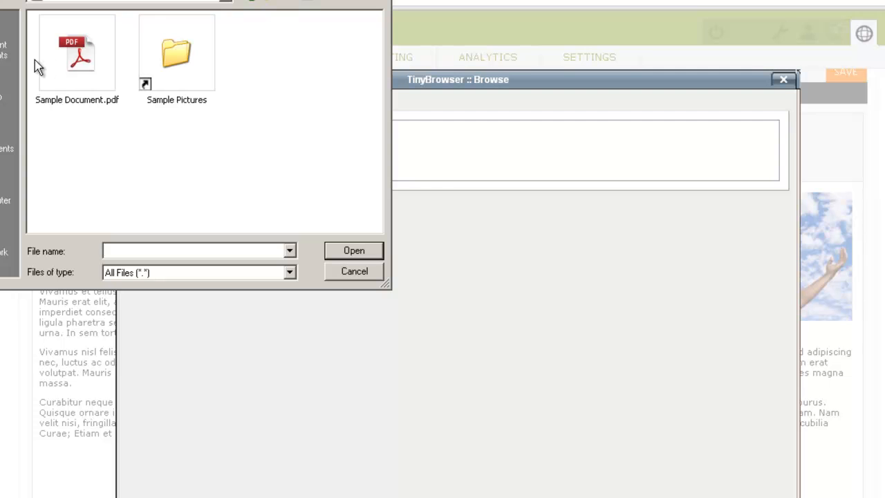
{"action": "double_click", "coordinate": [79, 75]}
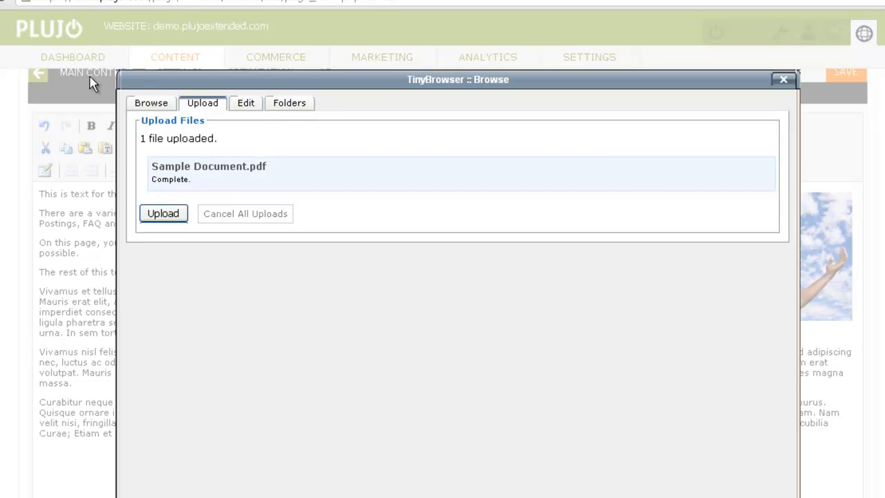
- Link the word "PDF" to sample_document.pdf, opening in a new window (_blank) and titled "My PDF"
{"action": "left_click", "coordinate": [152, 108]}
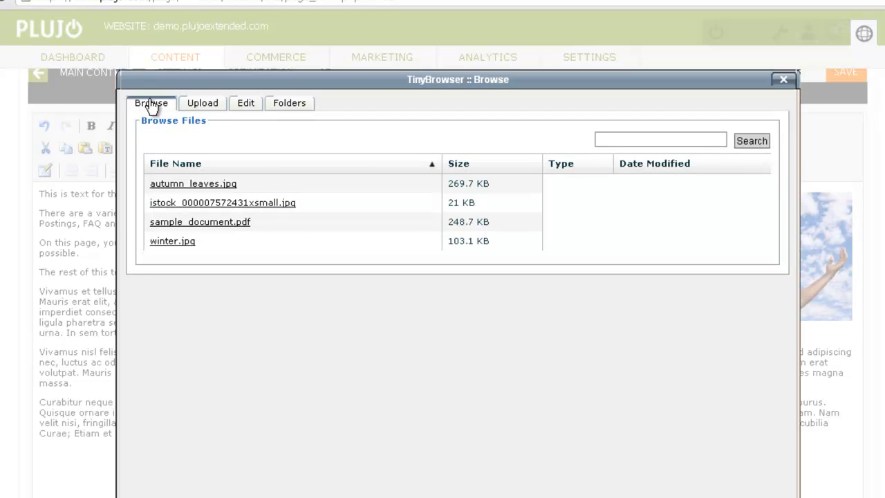
{"action": "left_click", "coordinate": [195, 227]}
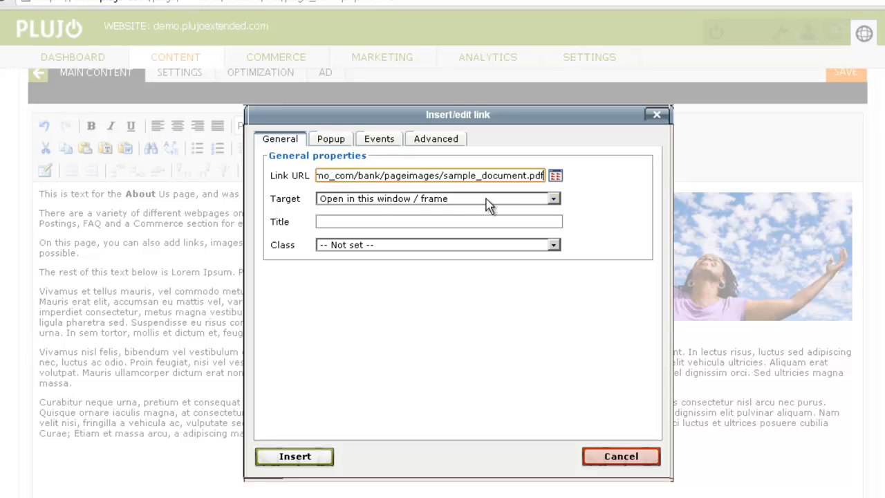
{"action": "left_click", "coordinate": [553, 199]}
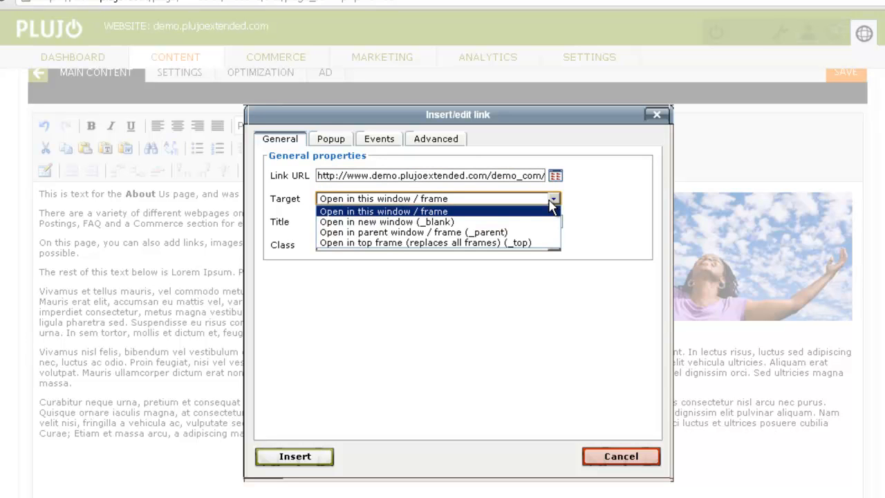
{"action": "left_click", "coordinate": [498, 221]}
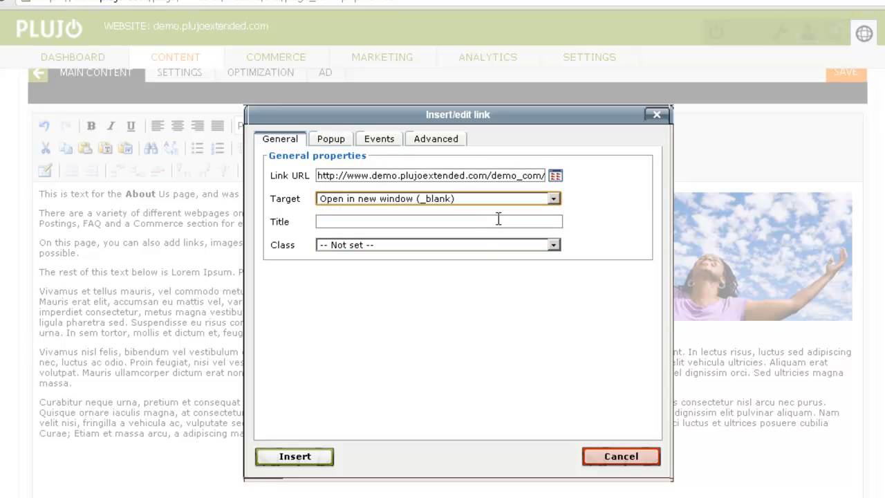
{"action": "left_click", "coordinate": [495, 222]}
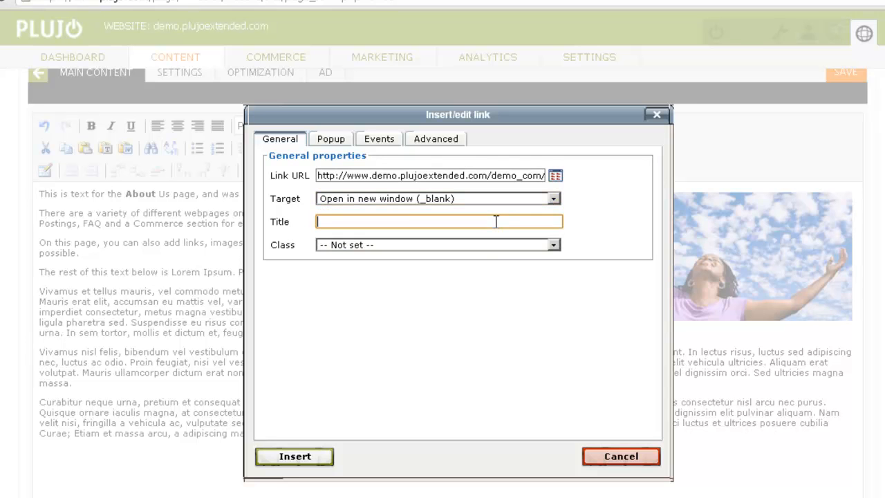
{"action": "type", "text": "My PDF"}
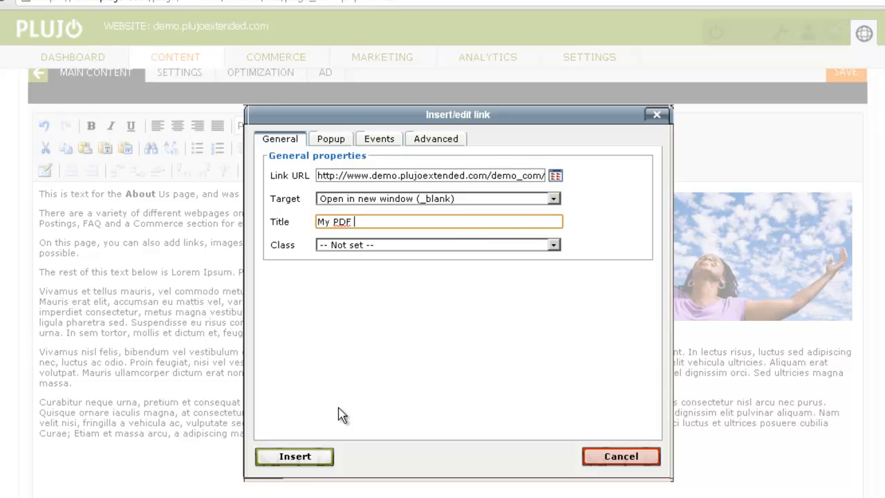
{"action": "left_click", "coordinate": [295, 463]}
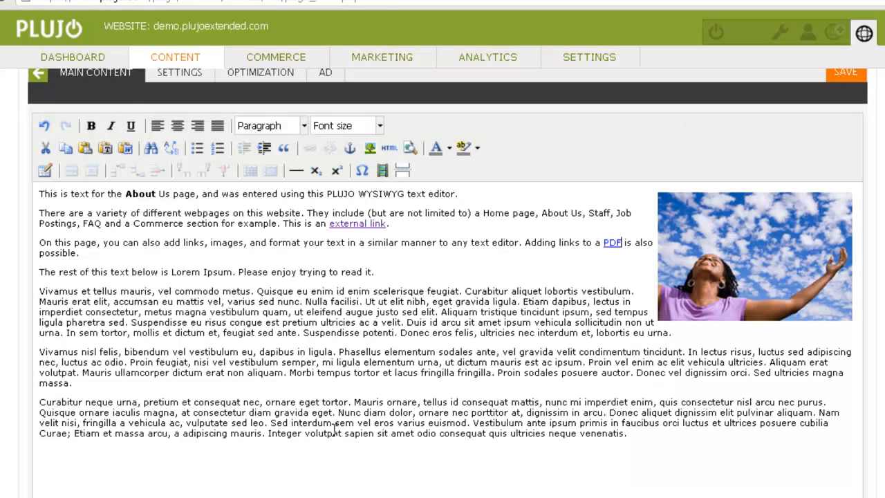
- Save the About Us page and reload its live version to check the PDF link
{"action": "left_click", "coordinate": [848, 83]}
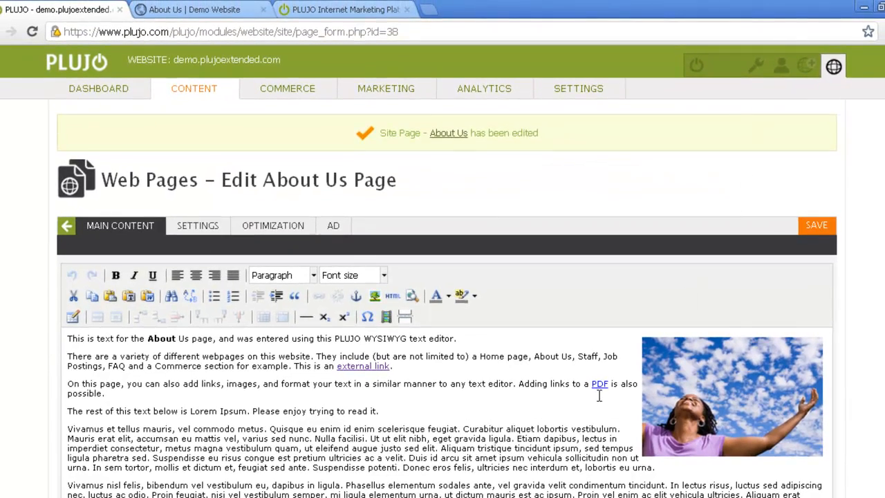
{"action": "left_click", "coordinate": [232, 13]}
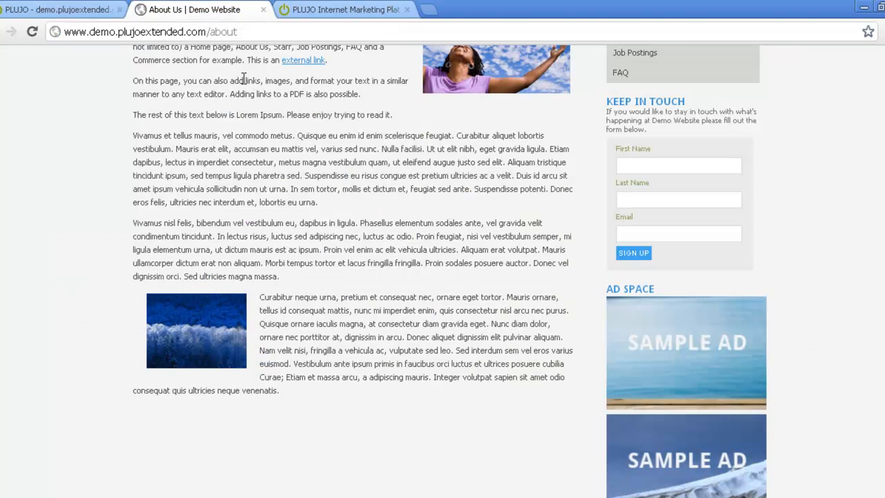
{"action": "key", "text": "F5"}
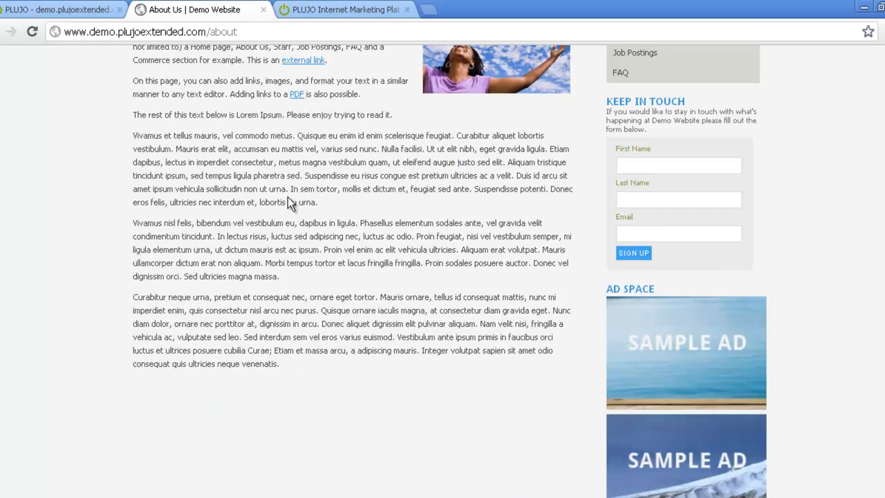
- Test the PDF link on the live About Us page, look through the opened document, and return to the live page
{"action": "left_click", "coordinate": [294, 96]}
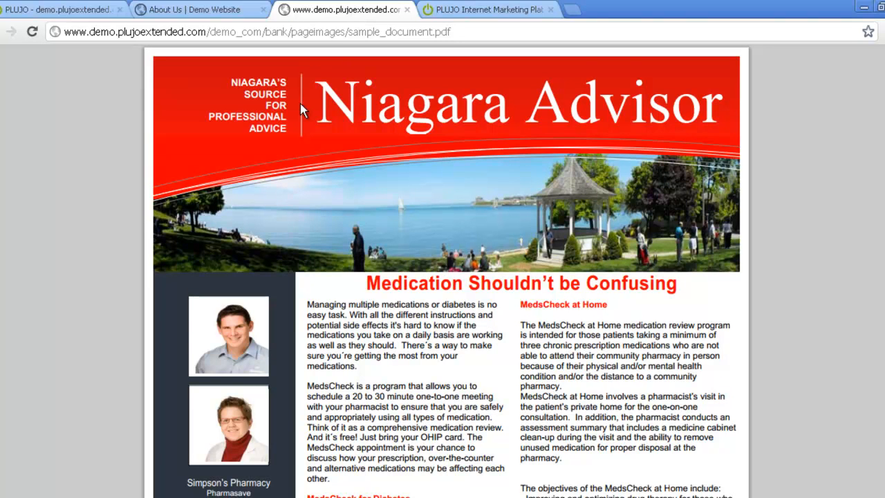
{"action": "scroll", "coordinate": [299, 105], "scroll_direction": "down", "scroll_amount": 3}
{"action": "scroll", "coordinate": [299, 105], "scroll_direction": "down", "scroll_amount": 5}
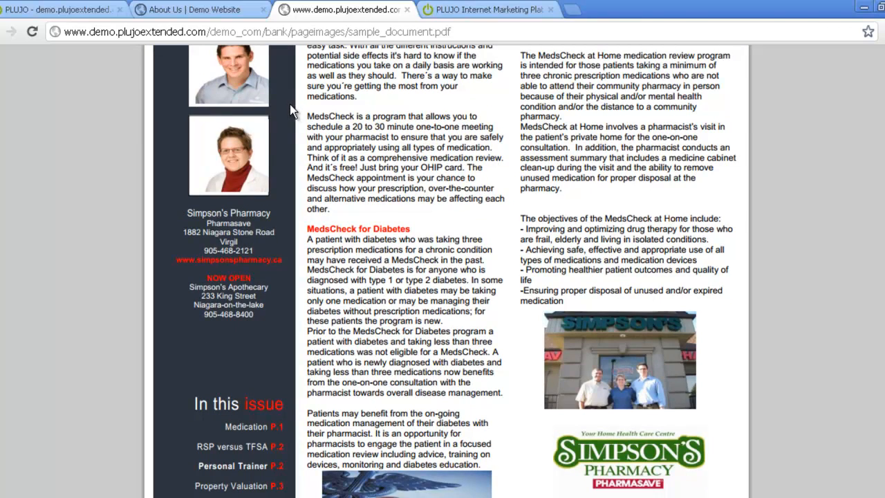
{"action": "scroll", "coordinate": [289, 103], "scroll_direction": "down", "scroll_amount": 14}
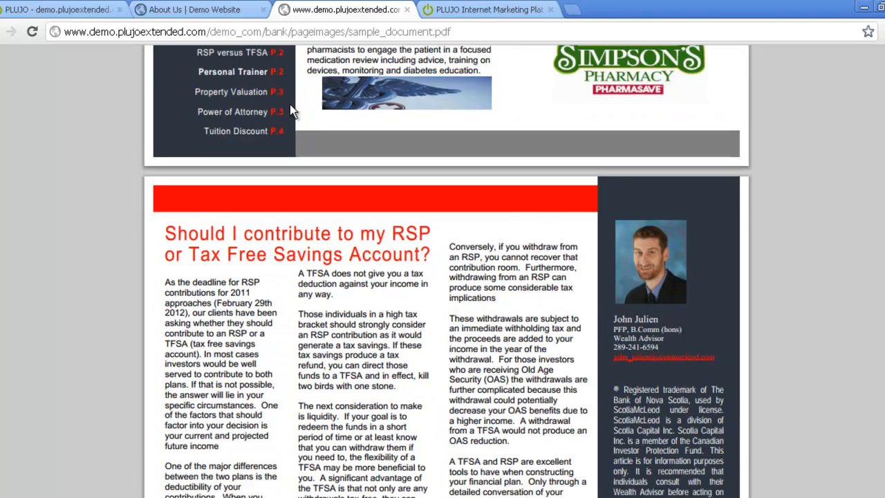
{"action": "scroll", "coordinate": [288, 103], "scroll_direction": "down", "scroll_amount": 2}
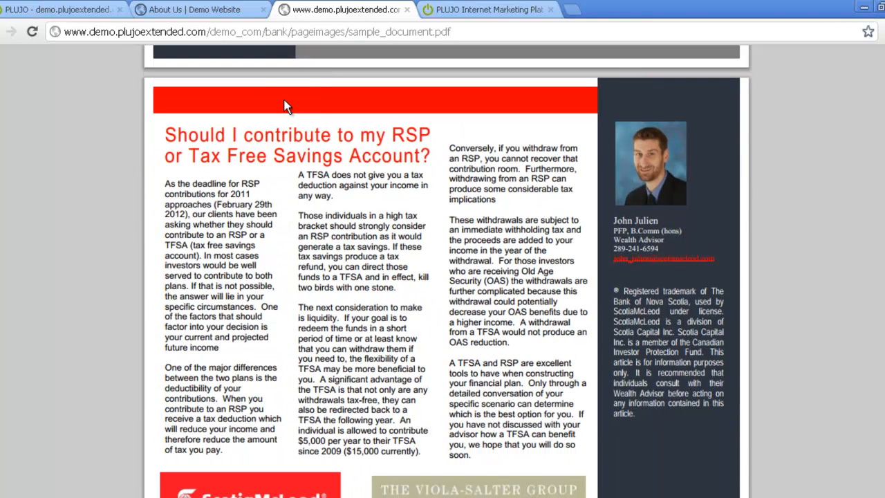
{"action": "left_click", "coordinate": [207, 14]}
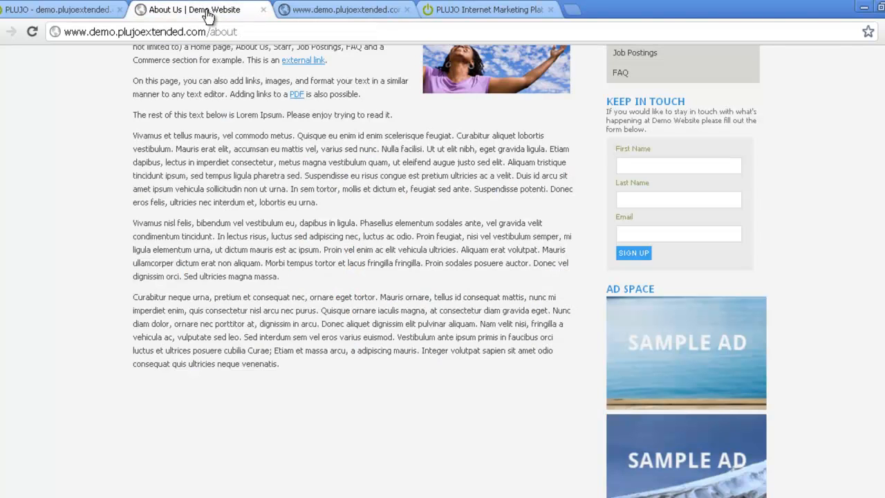
- Return to the About Us editor and view the page's HTML source without changing it
{"action": "left_click", "coordinate": [80, 11]}
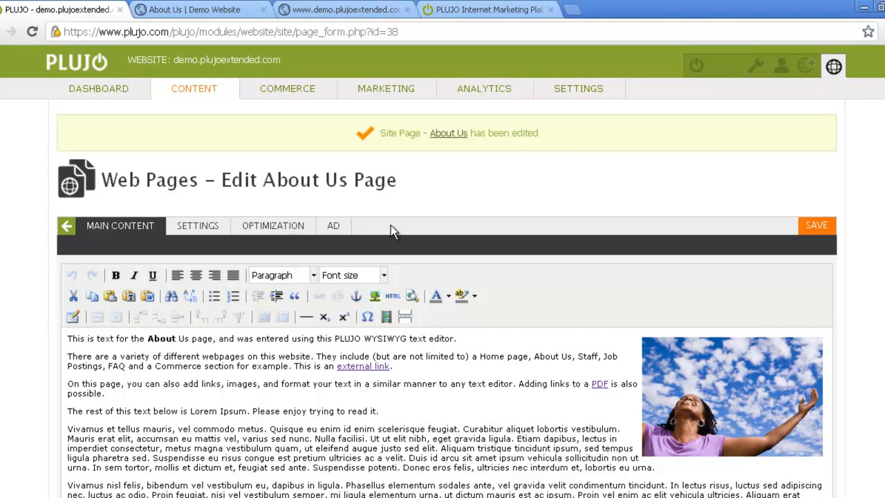
{"action": "scroll", "coordinate": [390, 228], "scroll_direction": "down", "scroll_amount": 1}
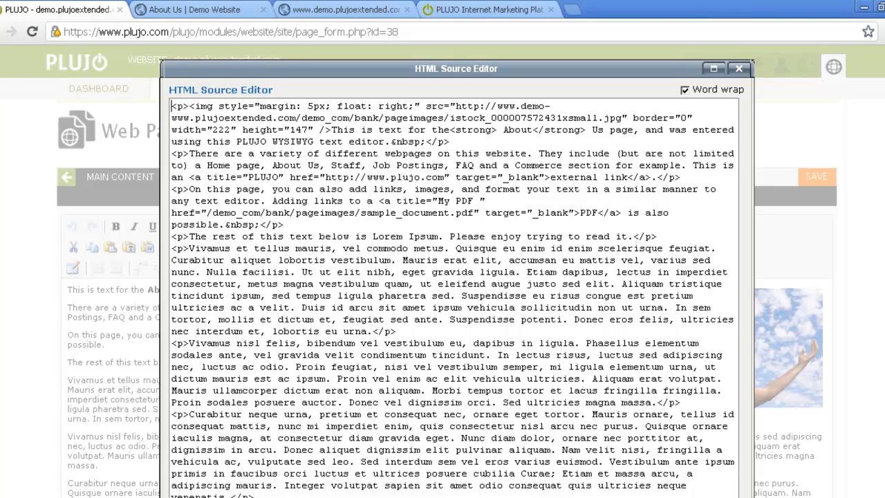
{"action": "key", "text": "Escape"}
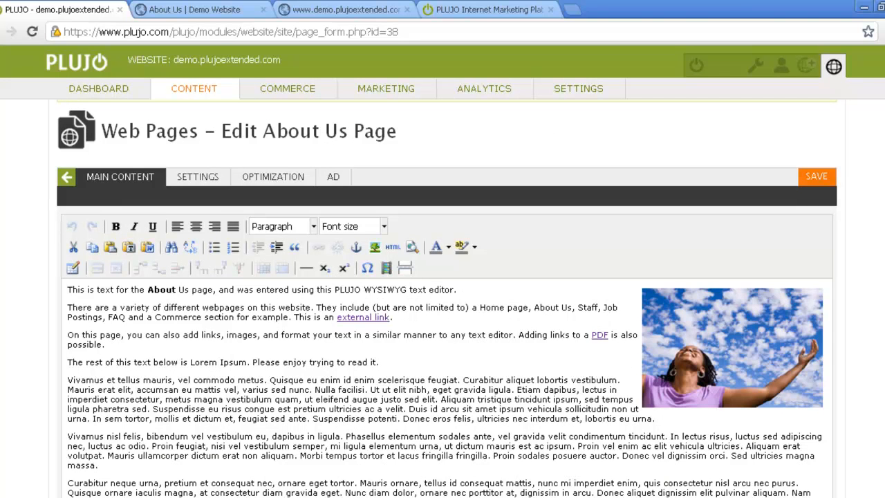
- View the Paste from Word window without inserting anything, and switch the editor's pasting to plain text mode
{"action": "left_click", "coordinate": [149, 250]}
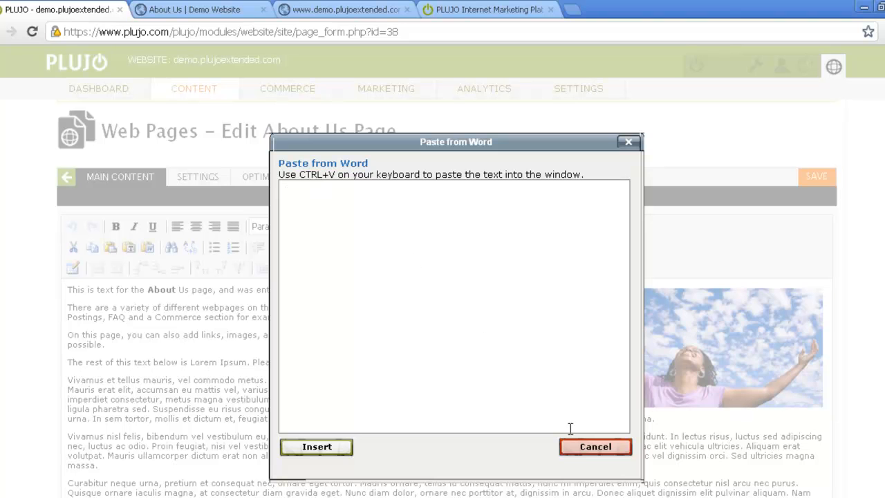
{"action": "left_click", "coordinate": [582, 448]}
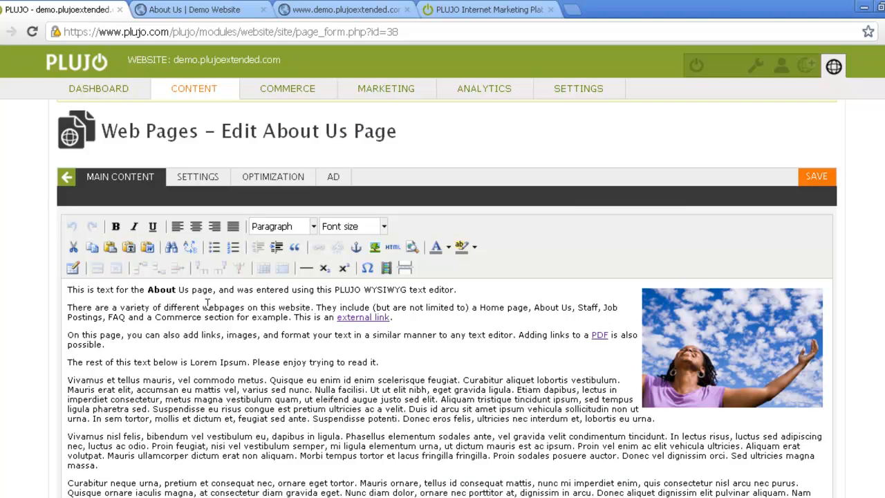
{"action": "left_click", "coordinate": [128, 248]}
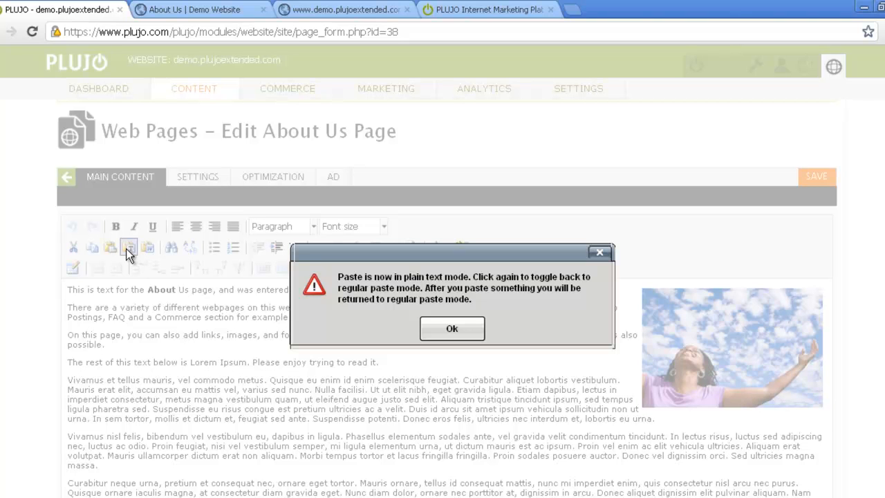
{"action": "left_click", "coordinate": [449, 327]}
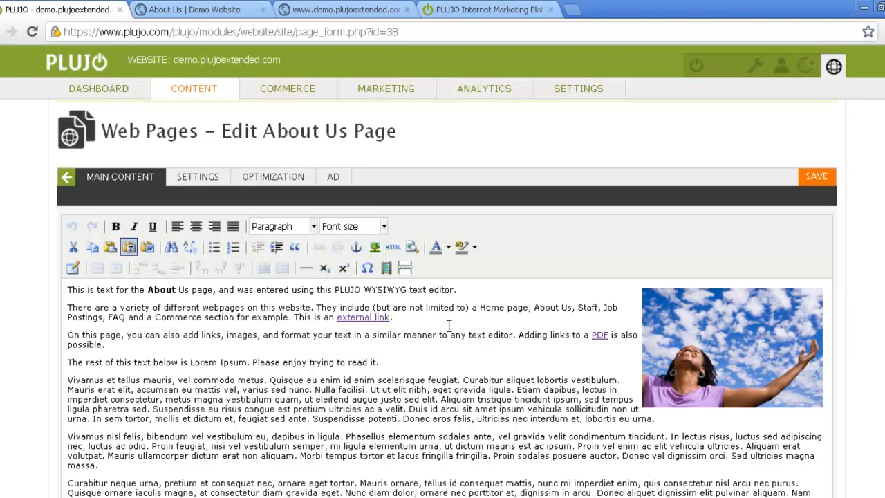